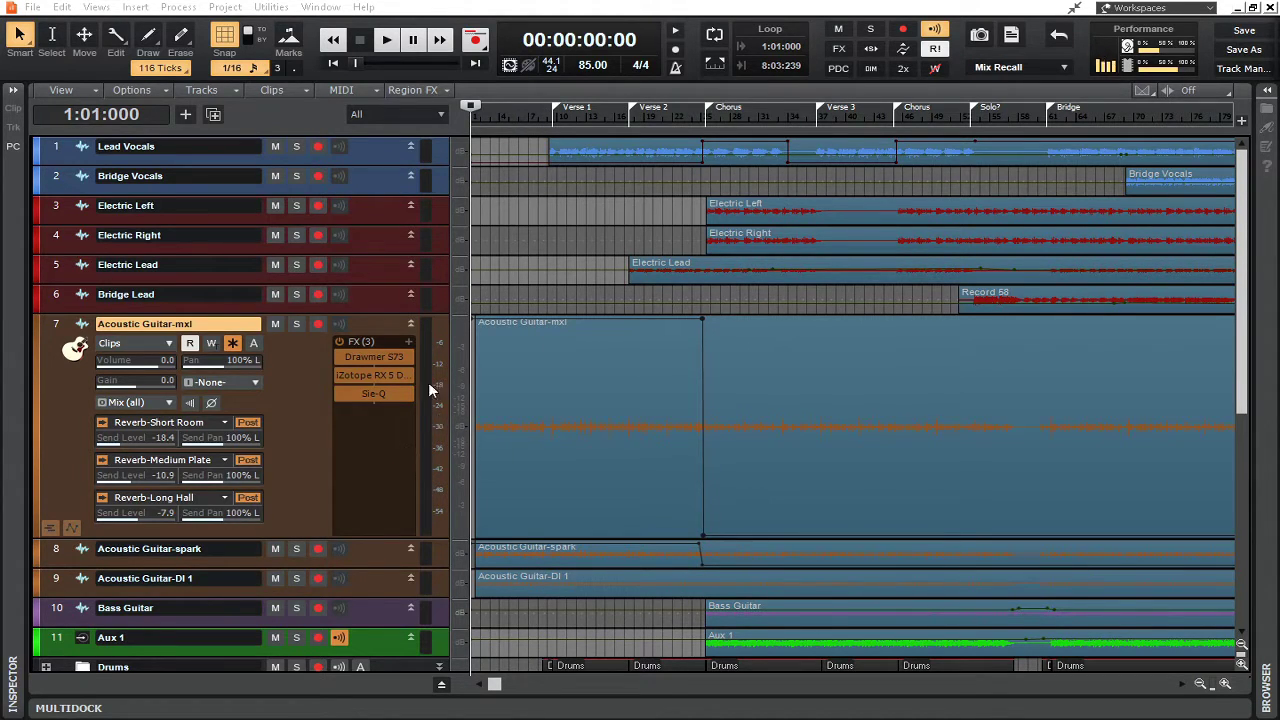
- Collapse the expanded Acoustic Guitar-mxl track header to bring tracks 25–30 into view
double_click(305, 436)
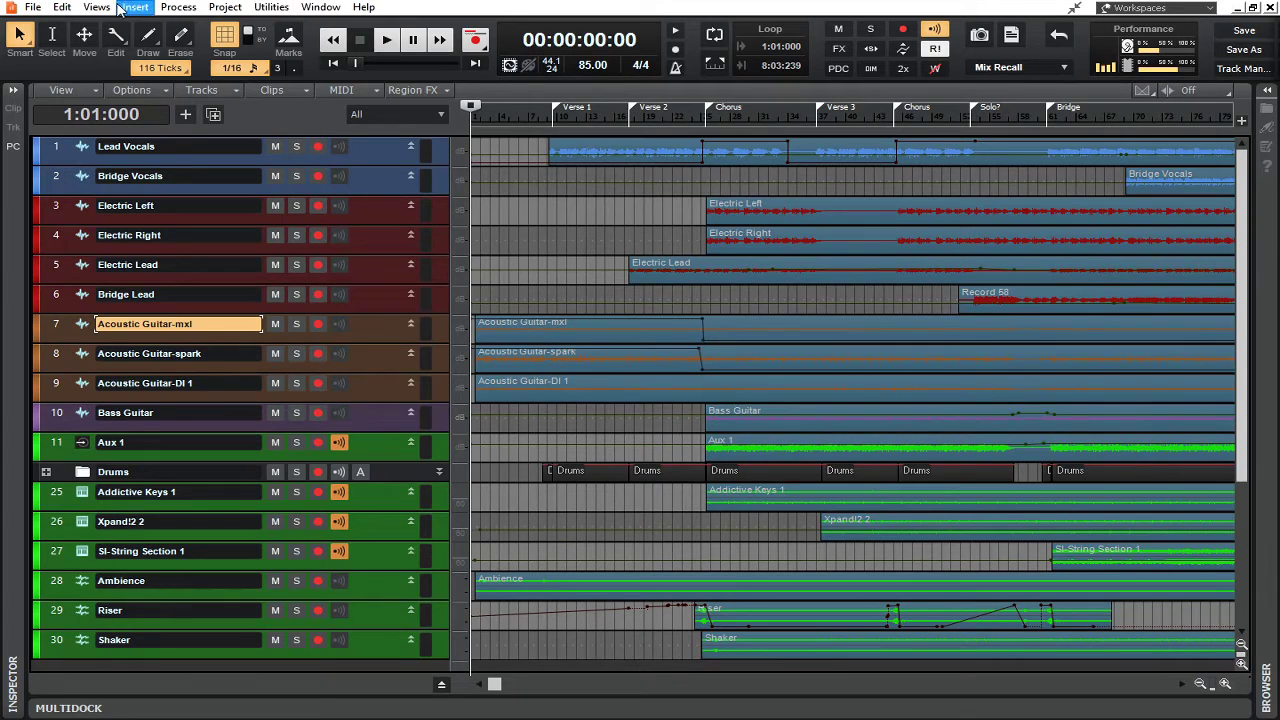
- Run Utilities > Clean Audio Folder on the Fall Time folder, finding 284 unused audio files
click(275, 7)
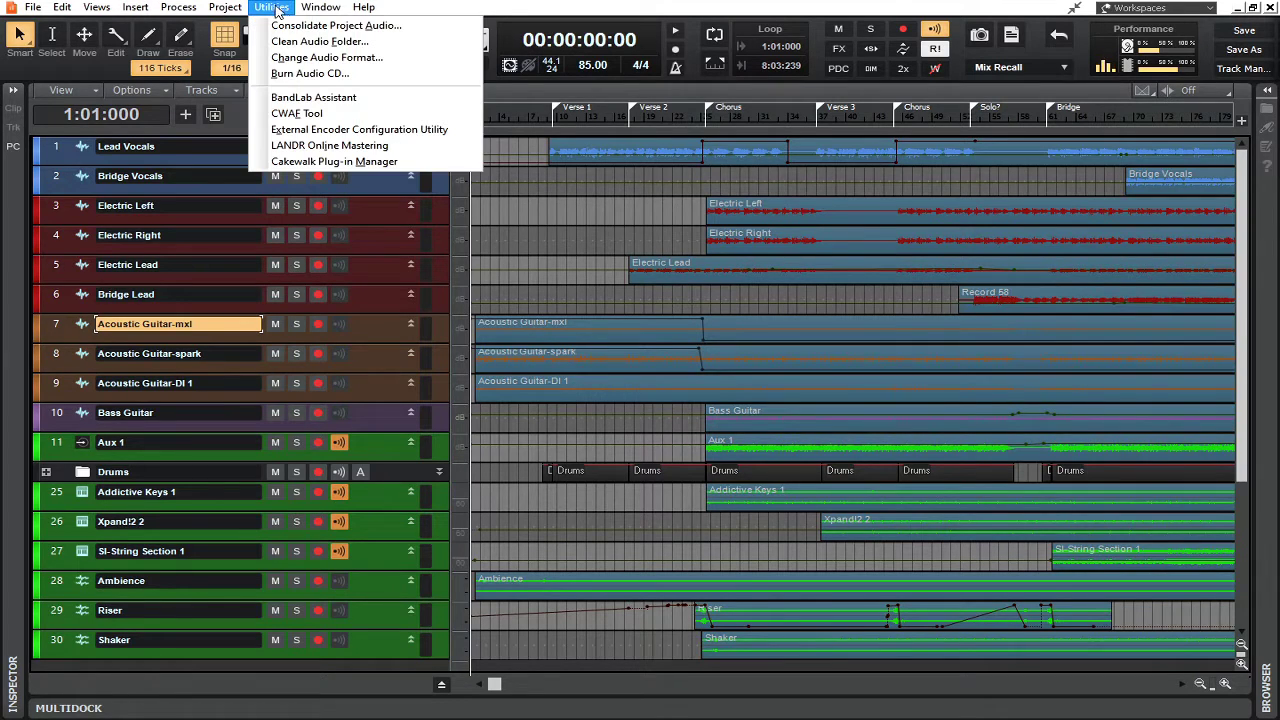
click(335, 43)
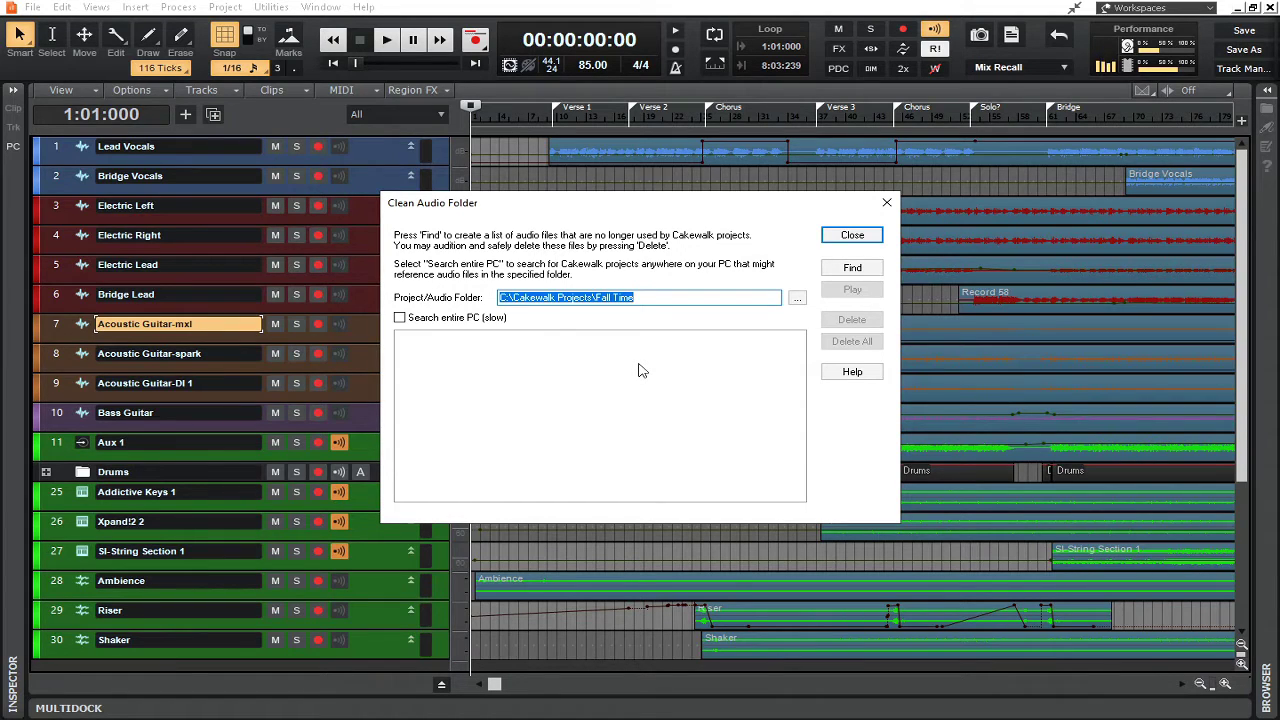
click(852, 267)
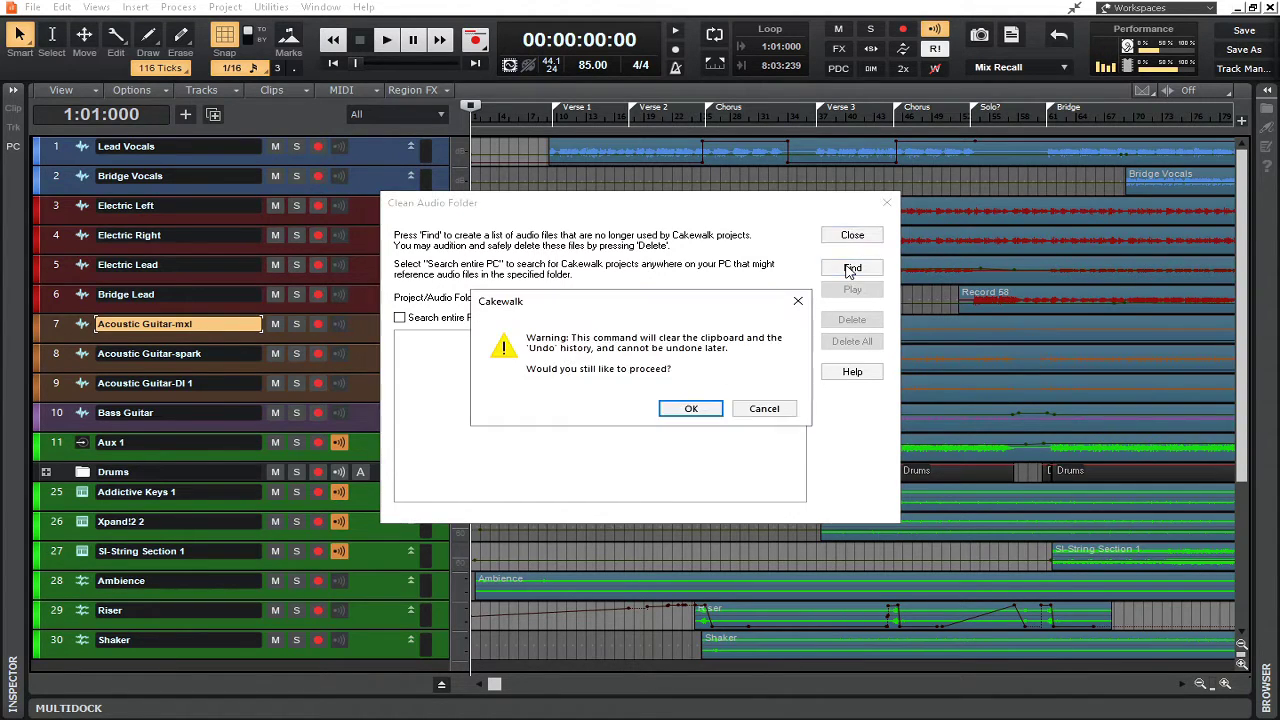
click(699, 409)
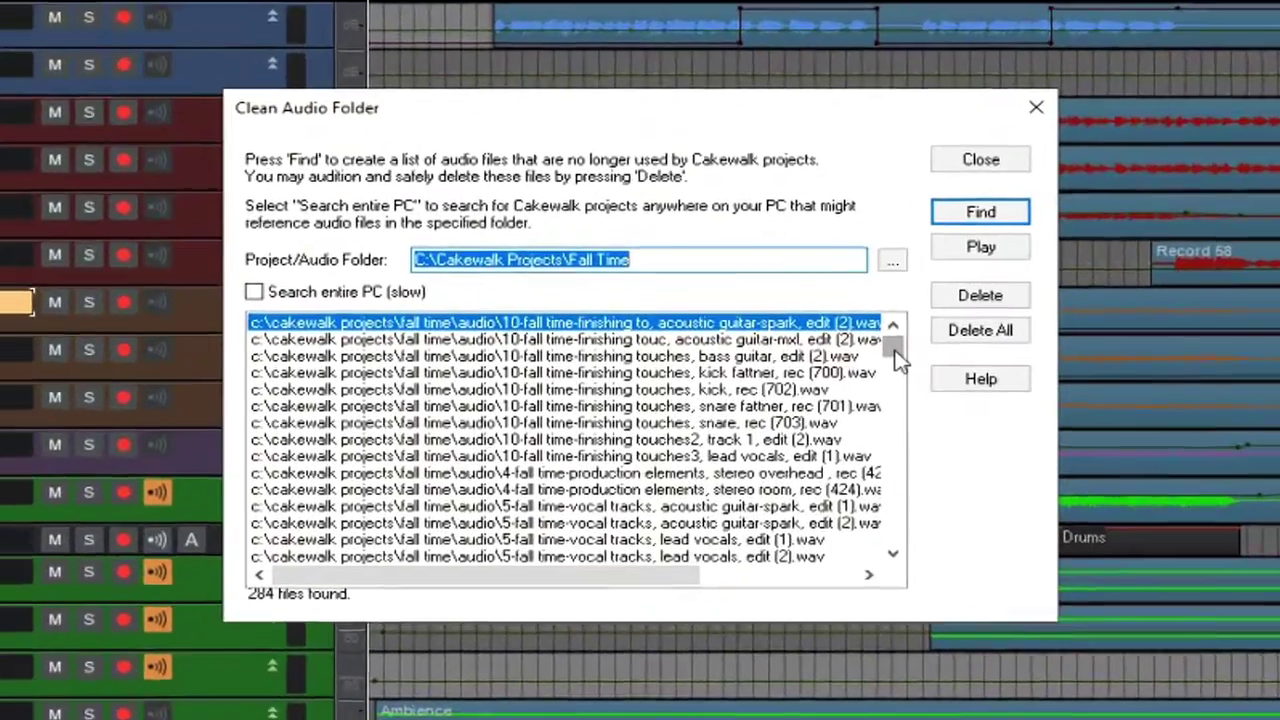
- Delete all 284 listed unused audio files, confirm, and close the Clean Audio Folder window
drag(800, 358, 793, 397)
drag(968, 440, 1000, 300)
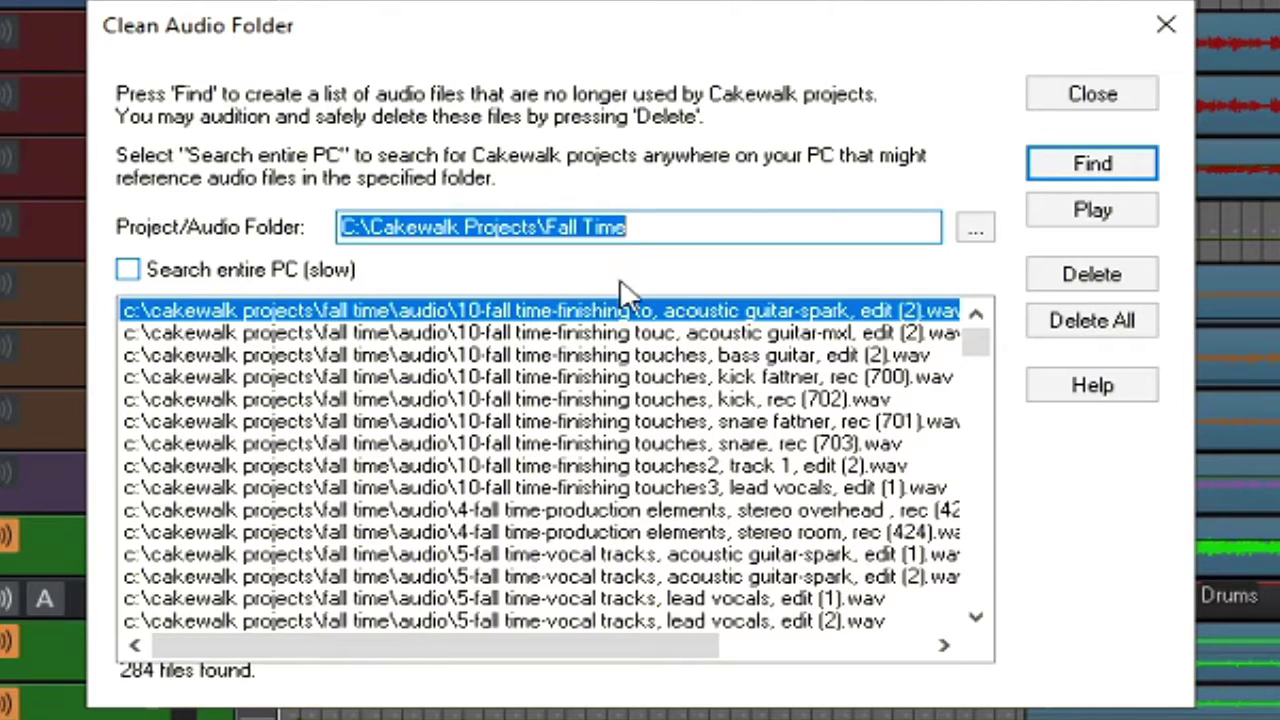
click(1110, 325)
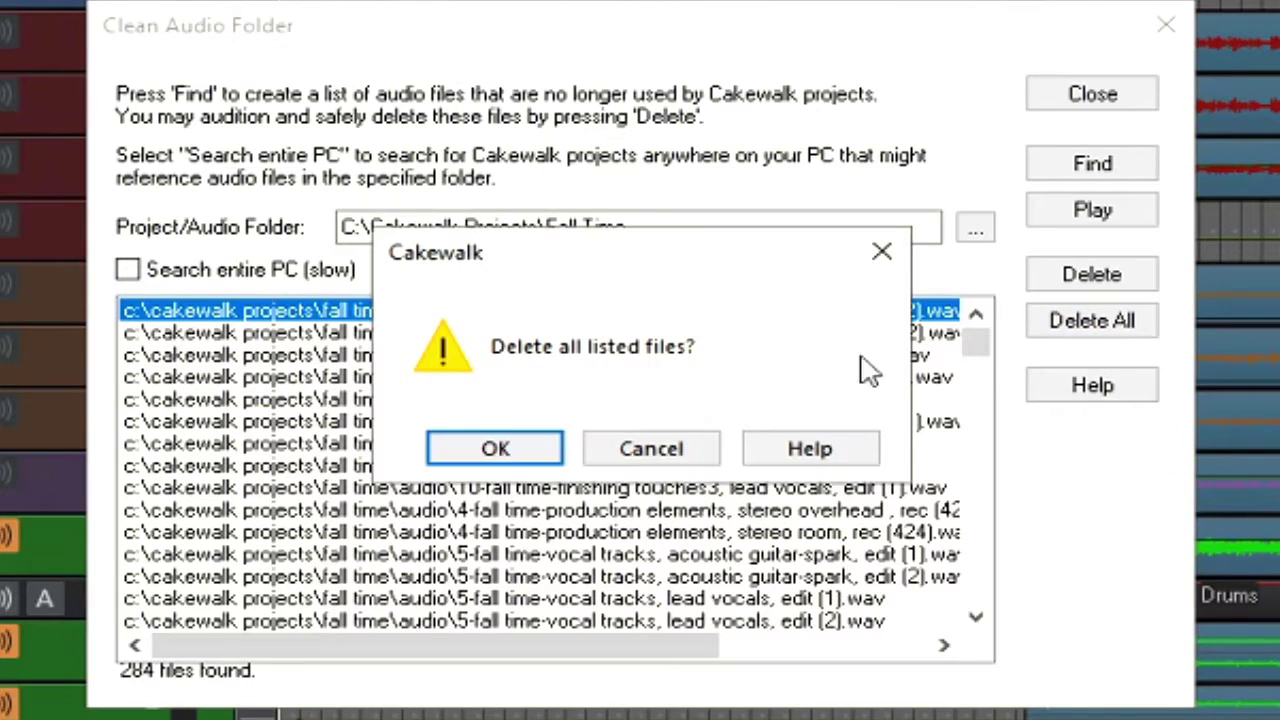
click(495, 450)
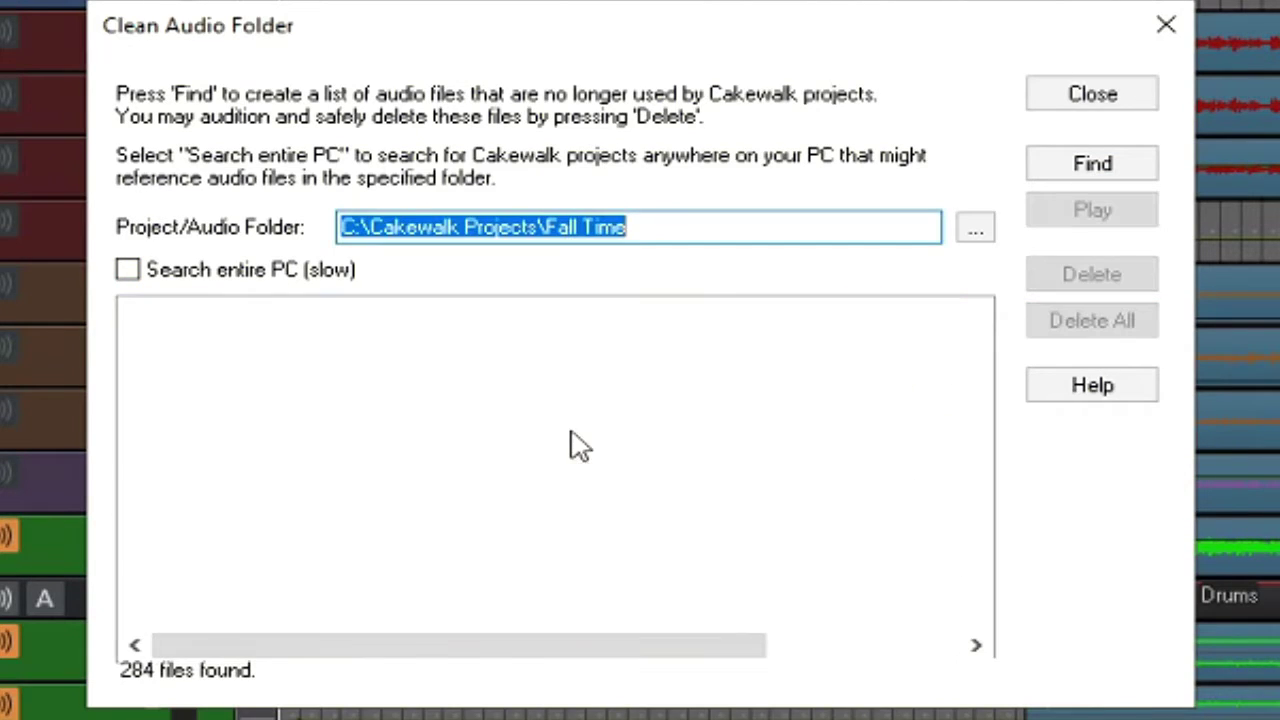
click(1058, 100)
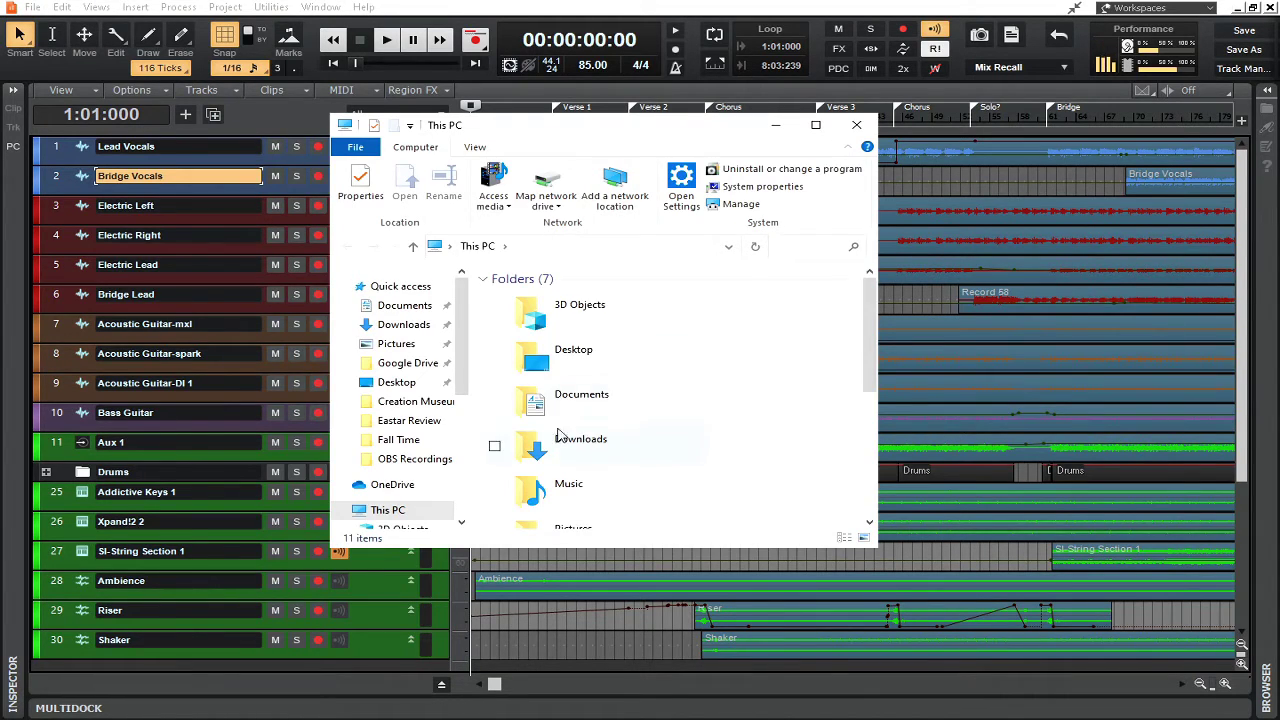
- Analyze the Windows (C:) drive's disk space with Glary Utilities from its context menu
scroll(575, 430, down, 5)
right_click(592, 375)
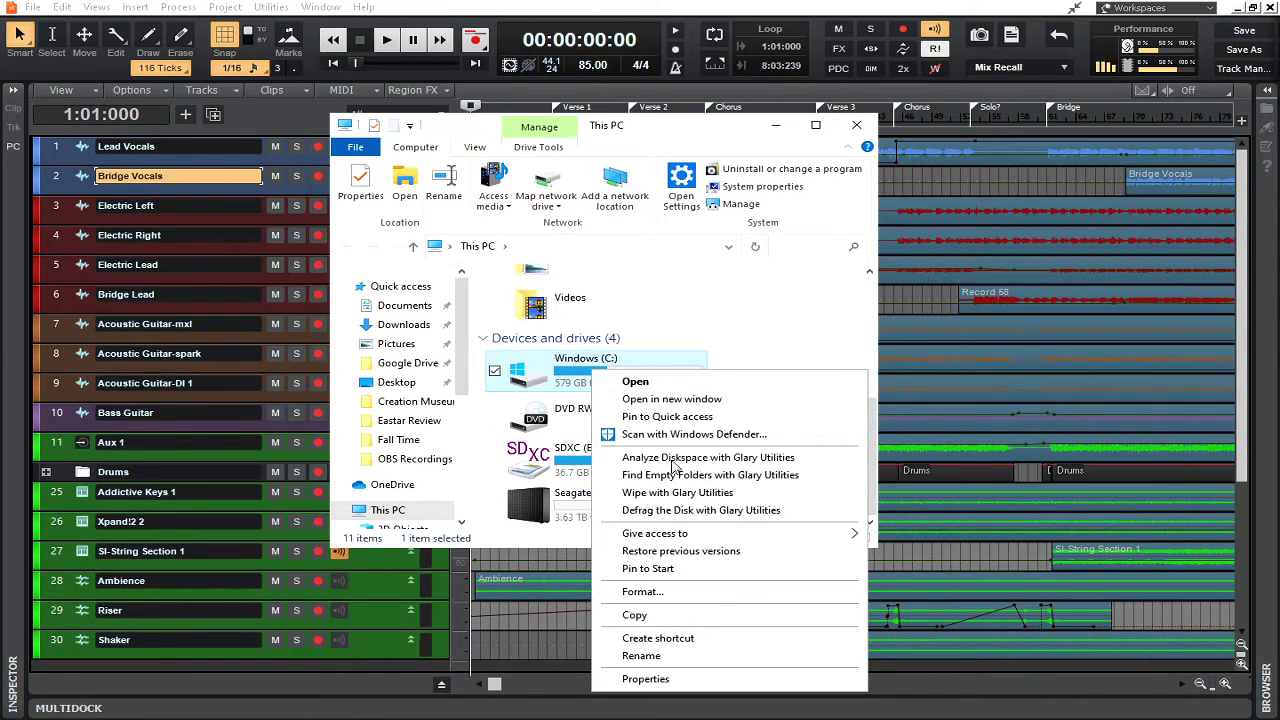
click(672, 459)
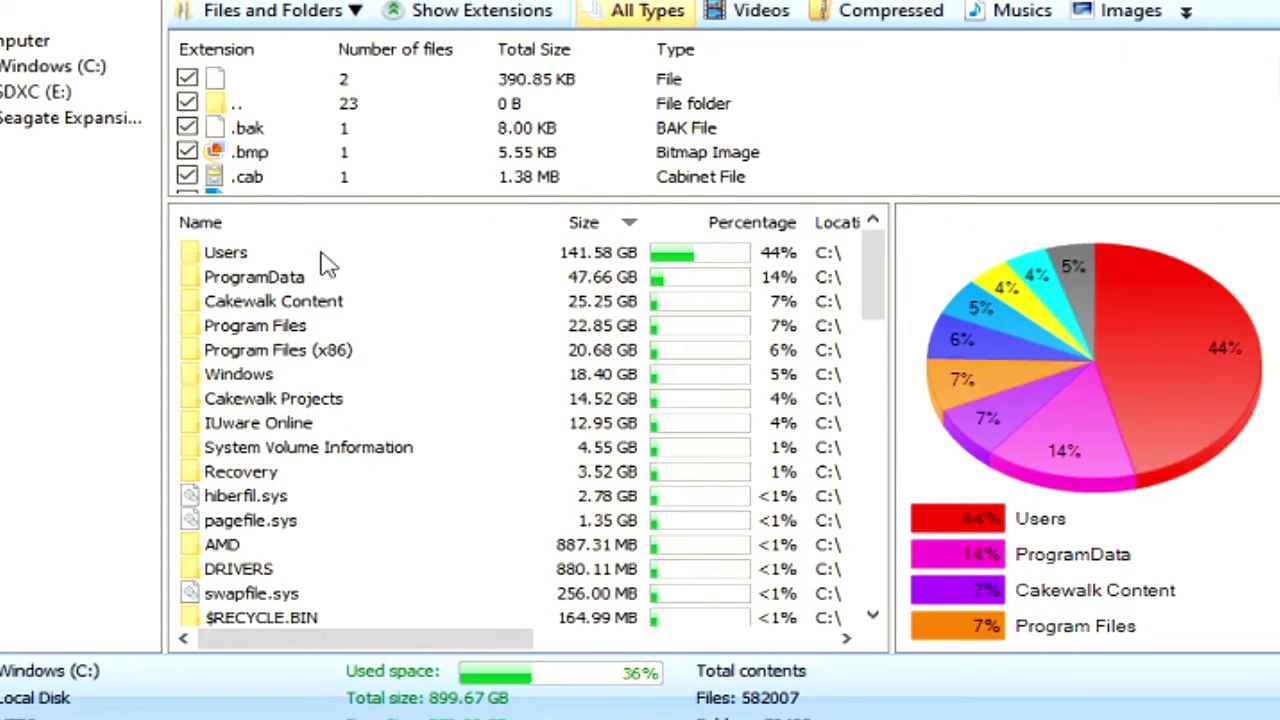
- Drill into Users, Home Studio and Documents, then check Music Production's space usage
click(322, 254)
double_click(443, 263)
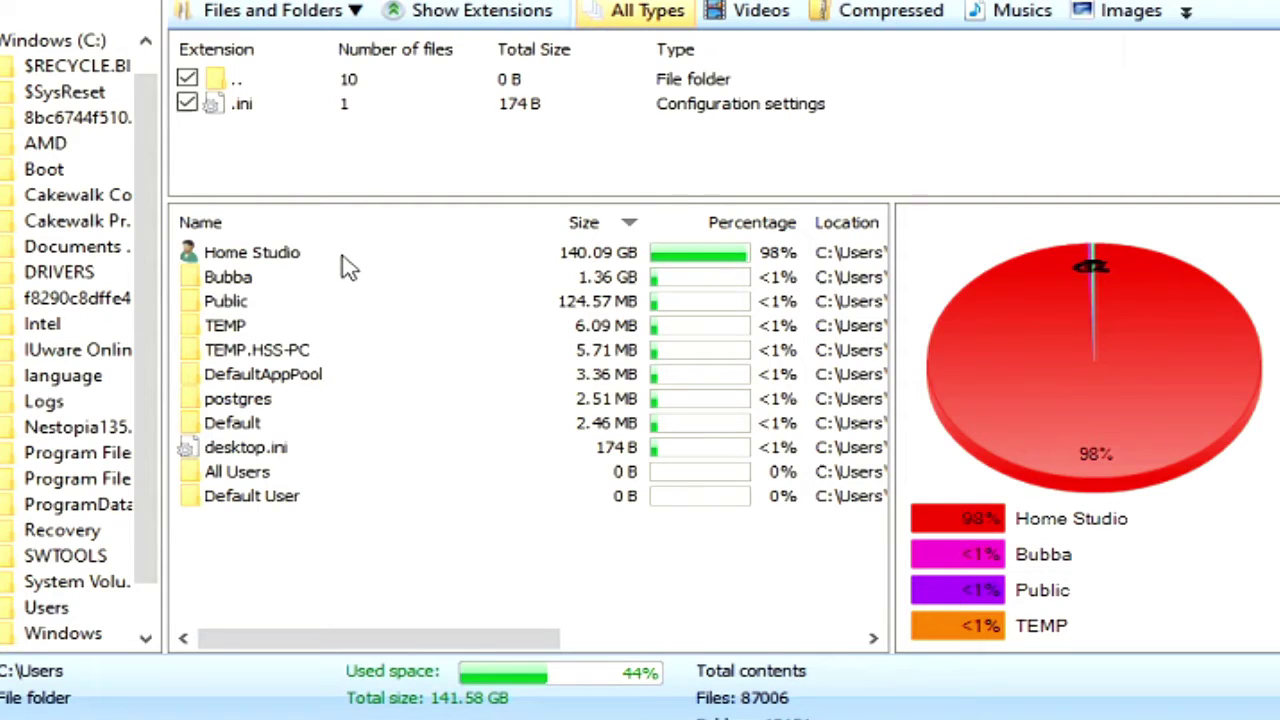
double_click(352, 263)
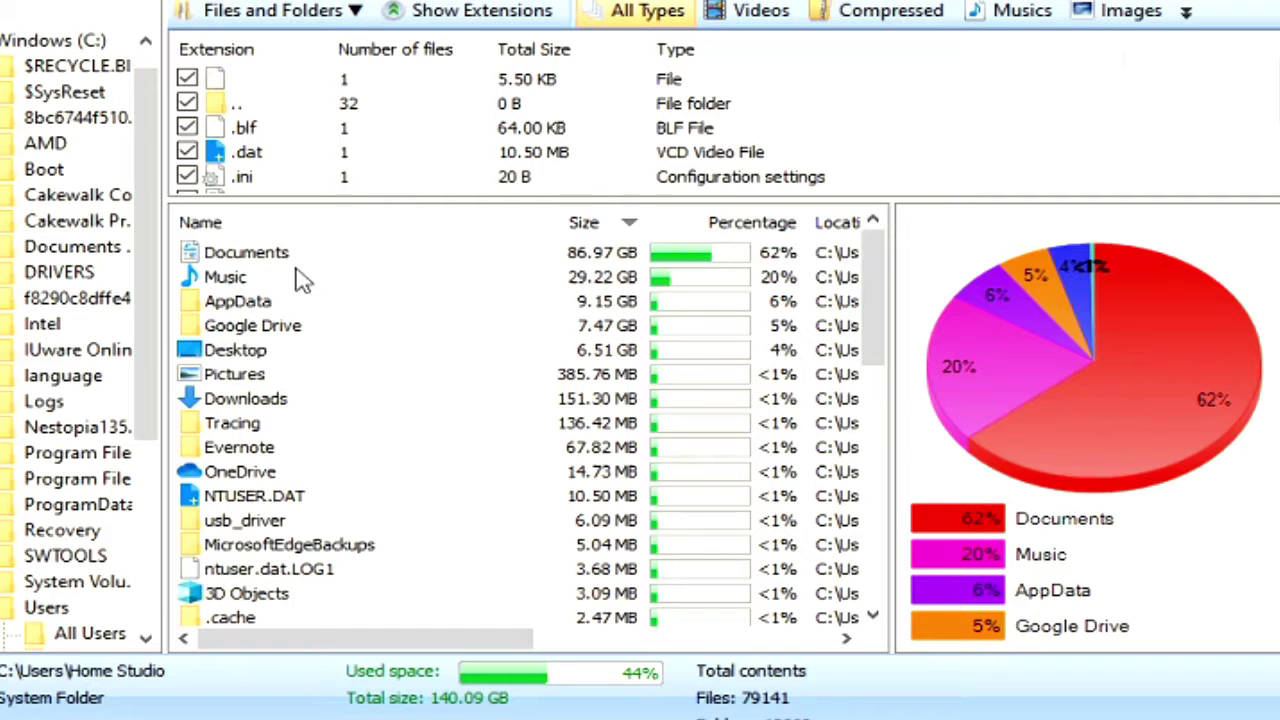
double_click(311, 258)
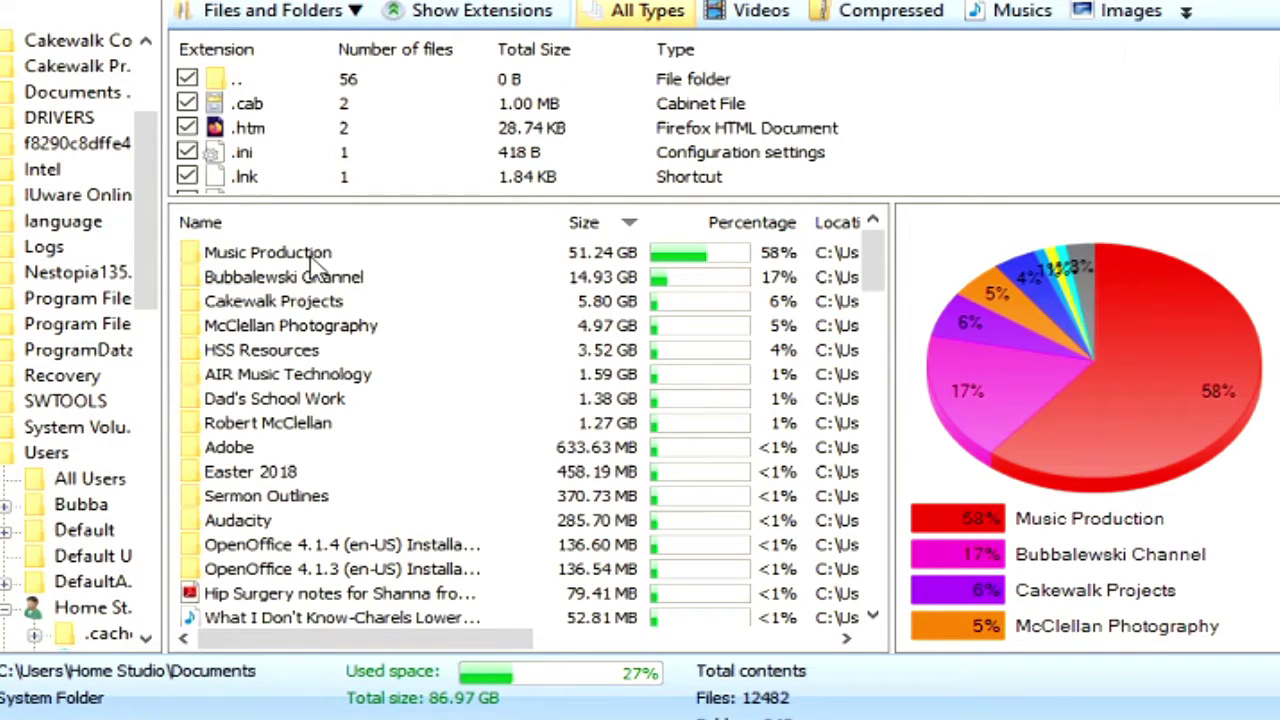
click(405, 260)
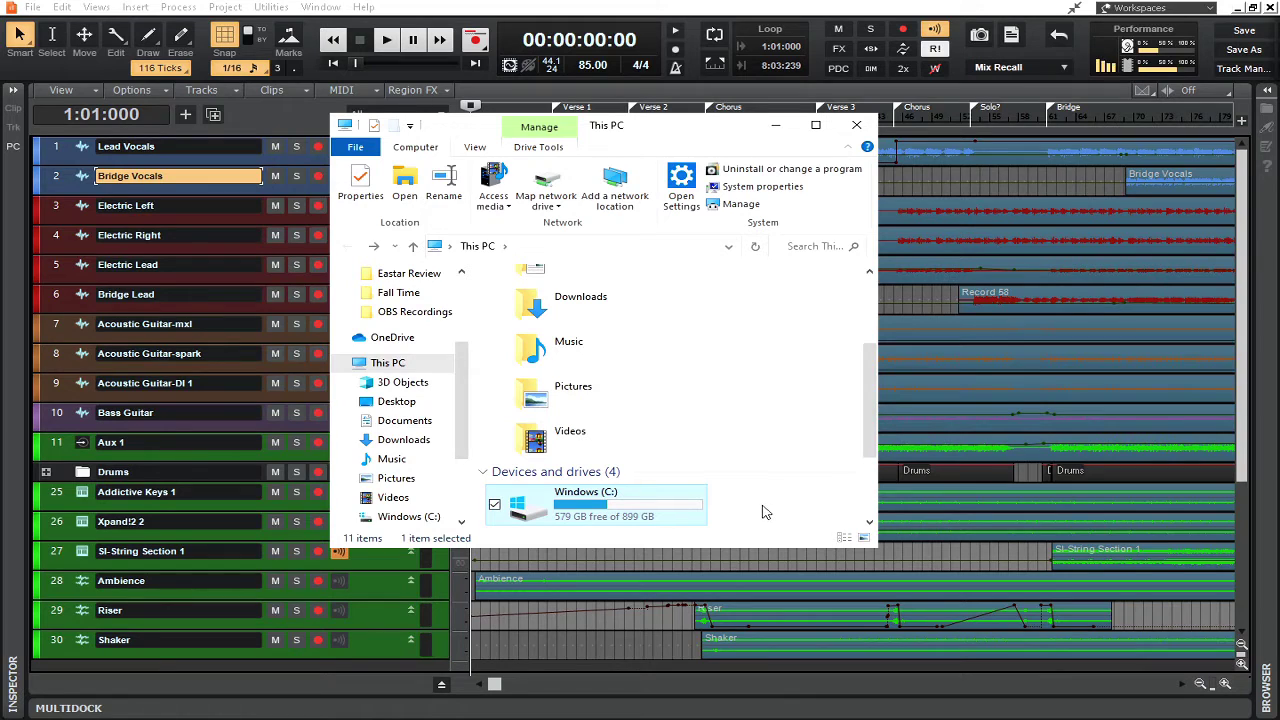
- Find empty folders on C: with Glary Utilities, check the C:\ root and delete them all
right_click(614, 512)
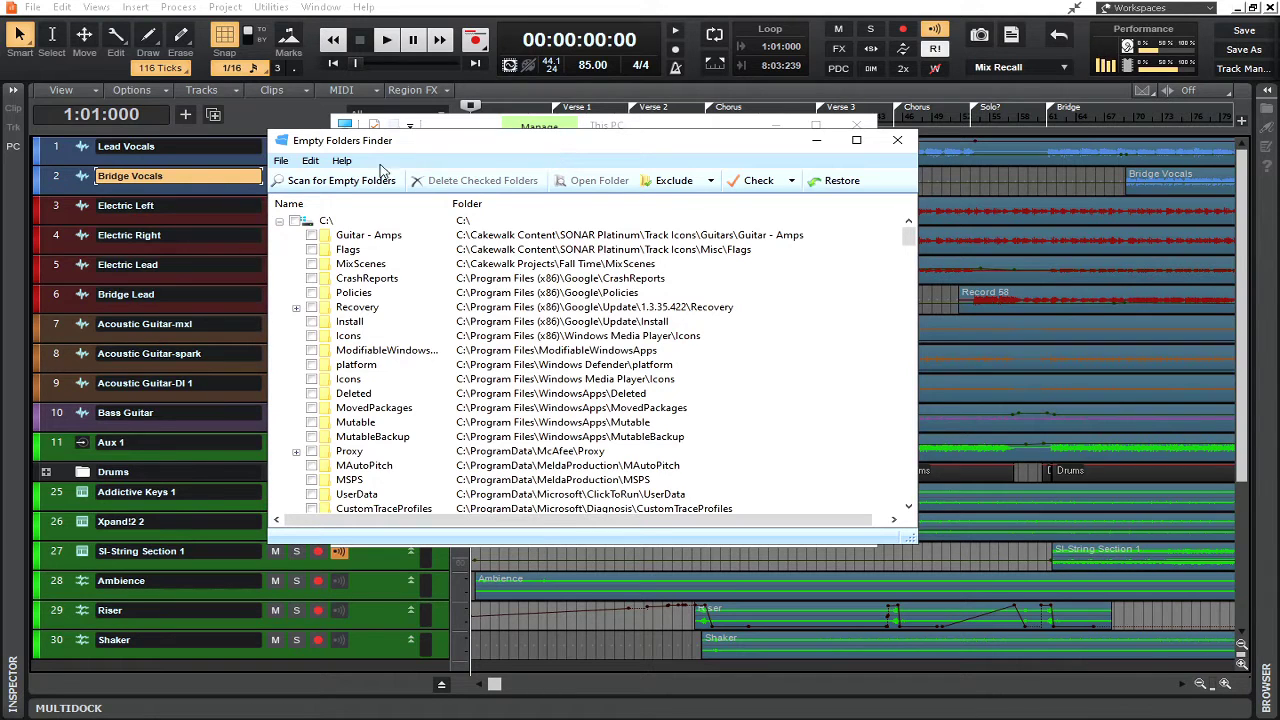
scroll(603, 250, down, 3)
scroll(603, 250, down, 8)
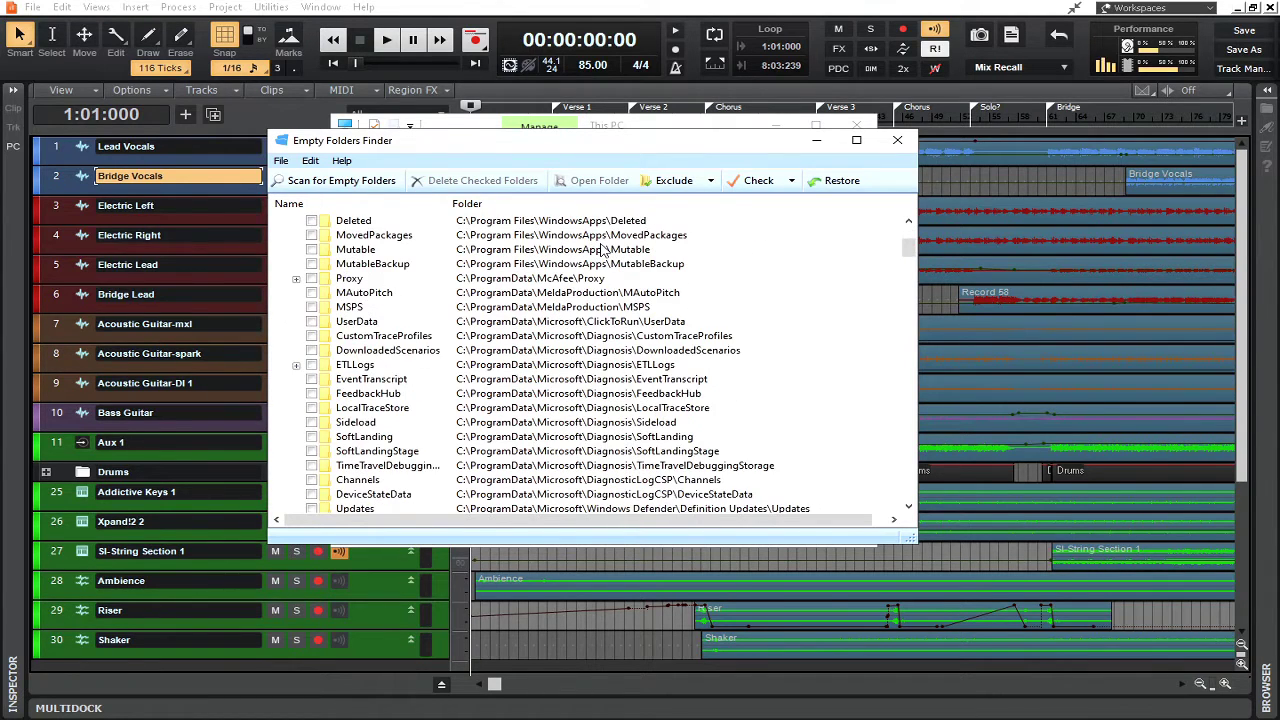
scroll(603, 250, down, 4)
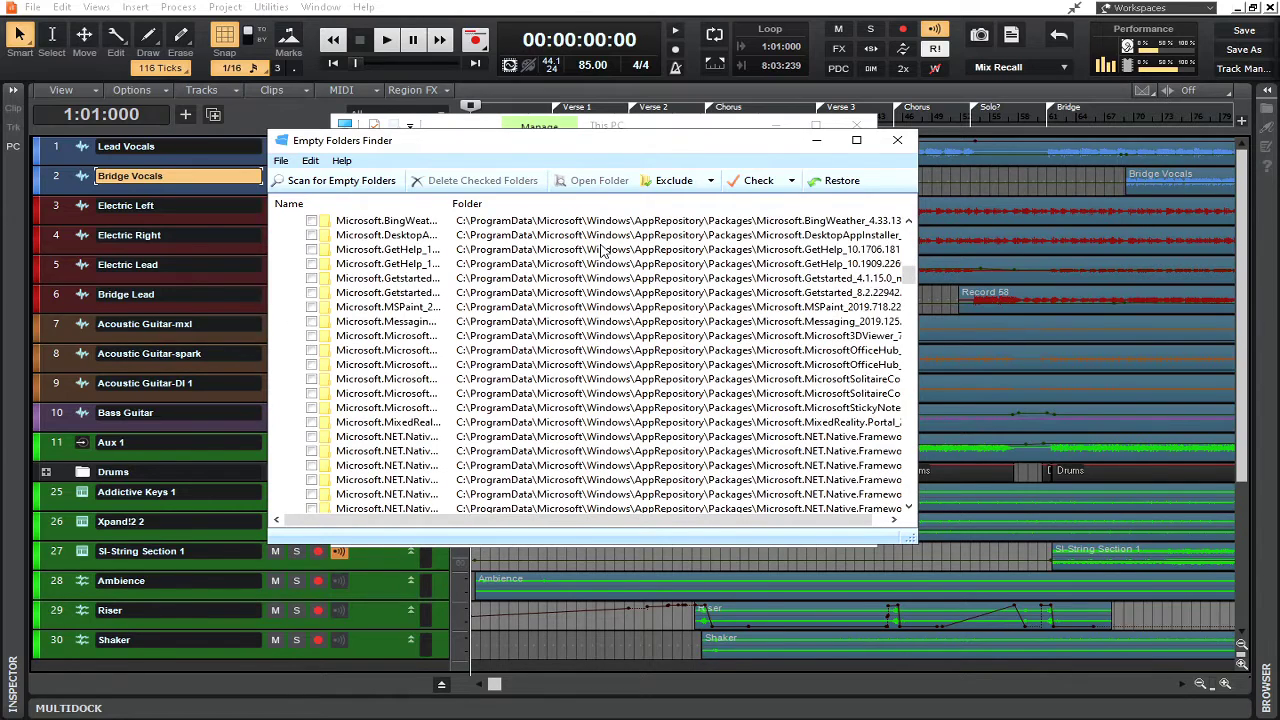
scroll(590, 245, up, 10)
scroll(585, 245, up, 4)
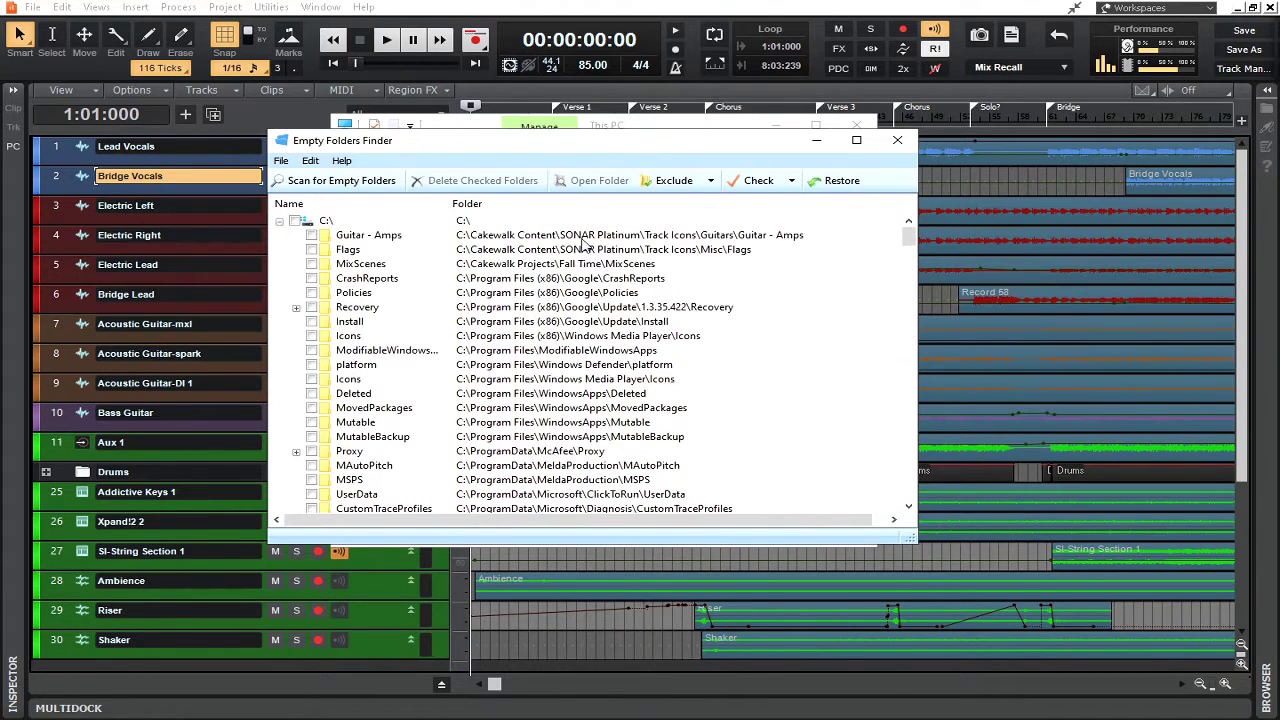
click(296, 221)
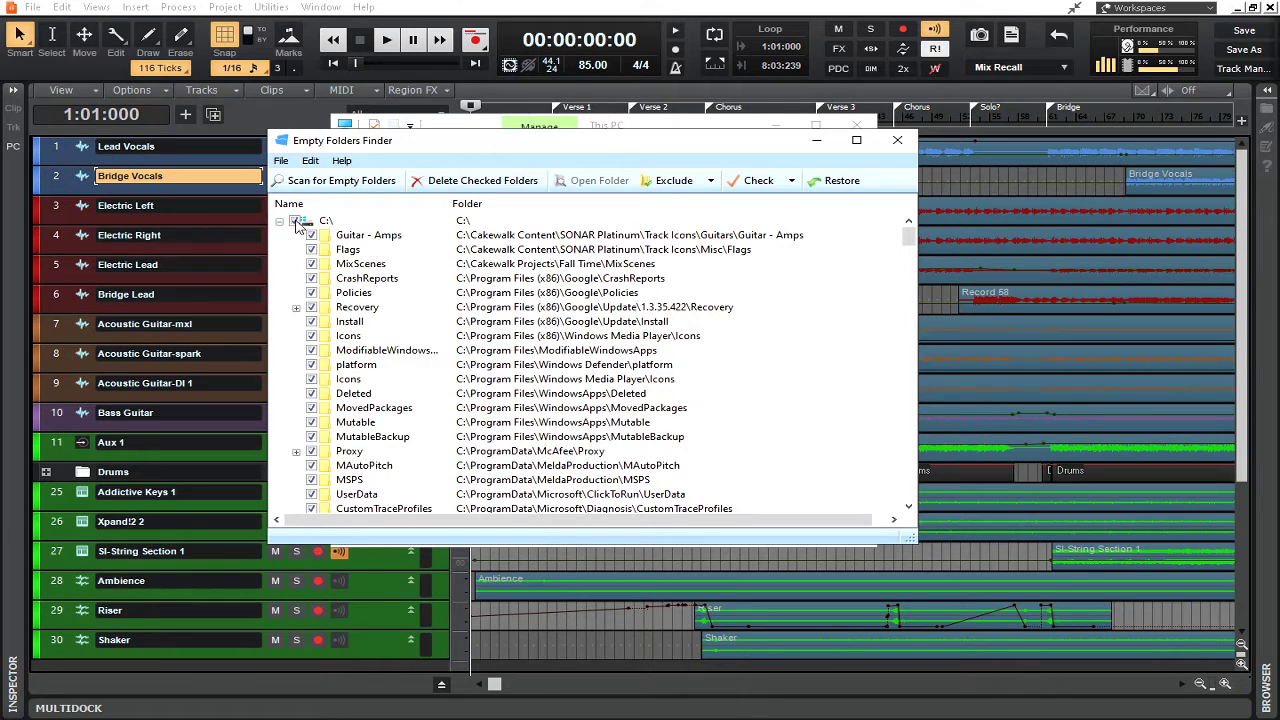
click(513, 188)
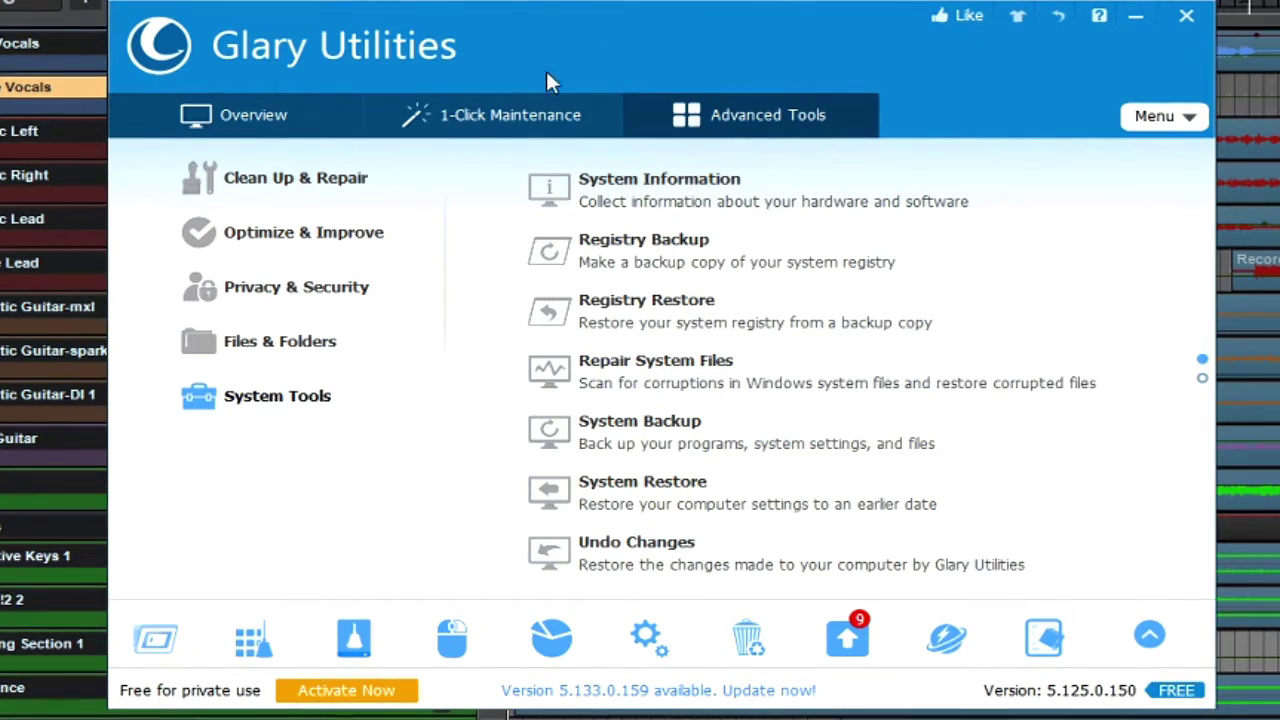
- Show the Clean Up & Repair tools and launch the Duplicate Files Finder
click(290, 186)
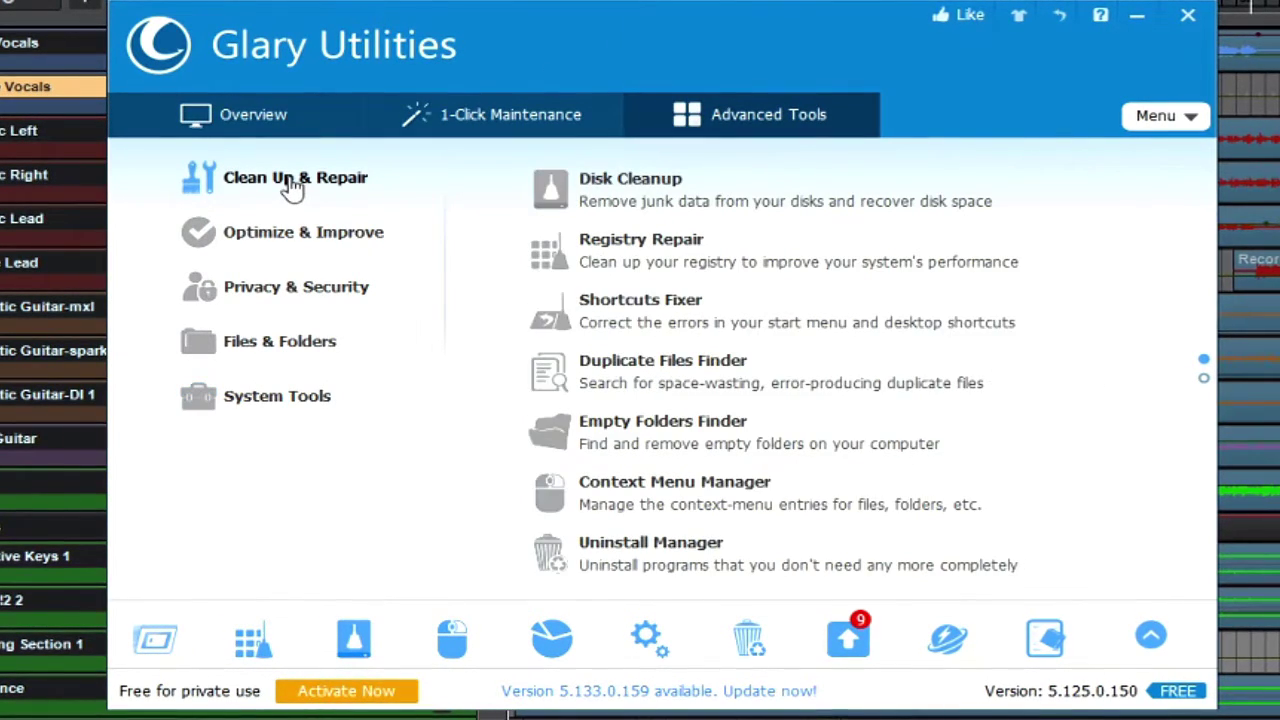
click(685, 371)
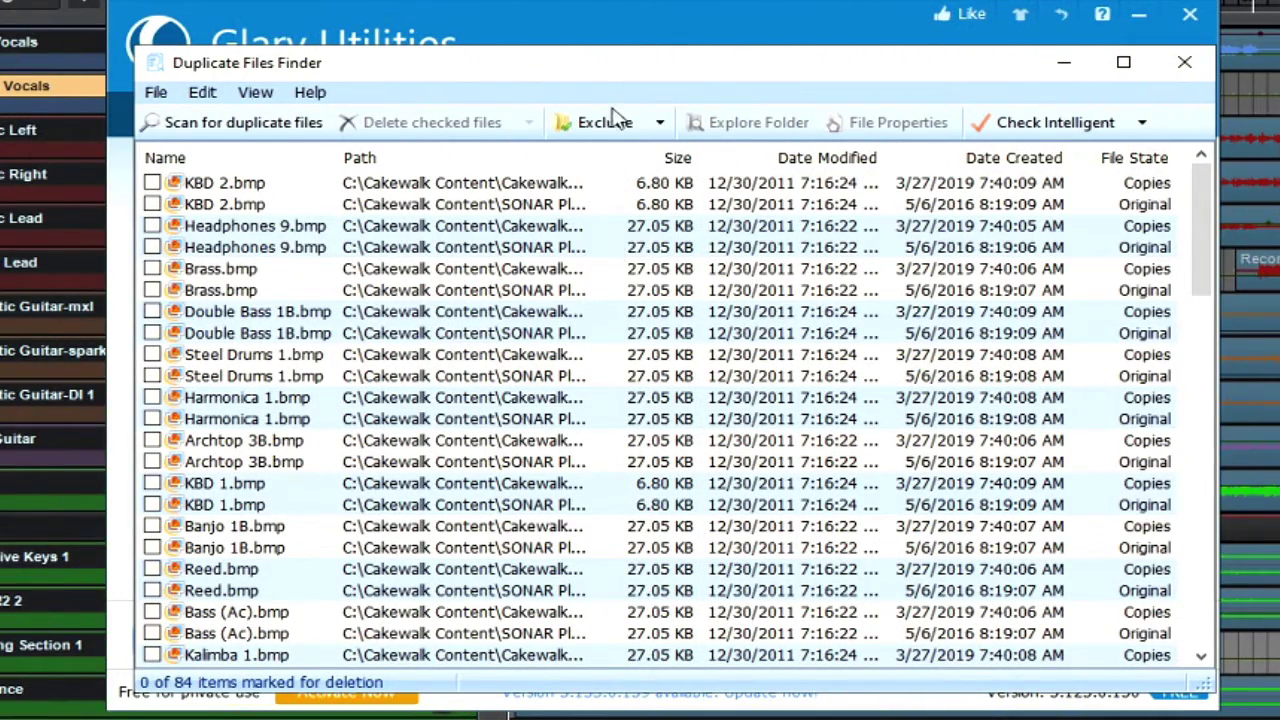
- Scroll through the 84 duplicate Cakewalk and SONAR Platinum files and back to the top
scroll(648, 275, down, 20)
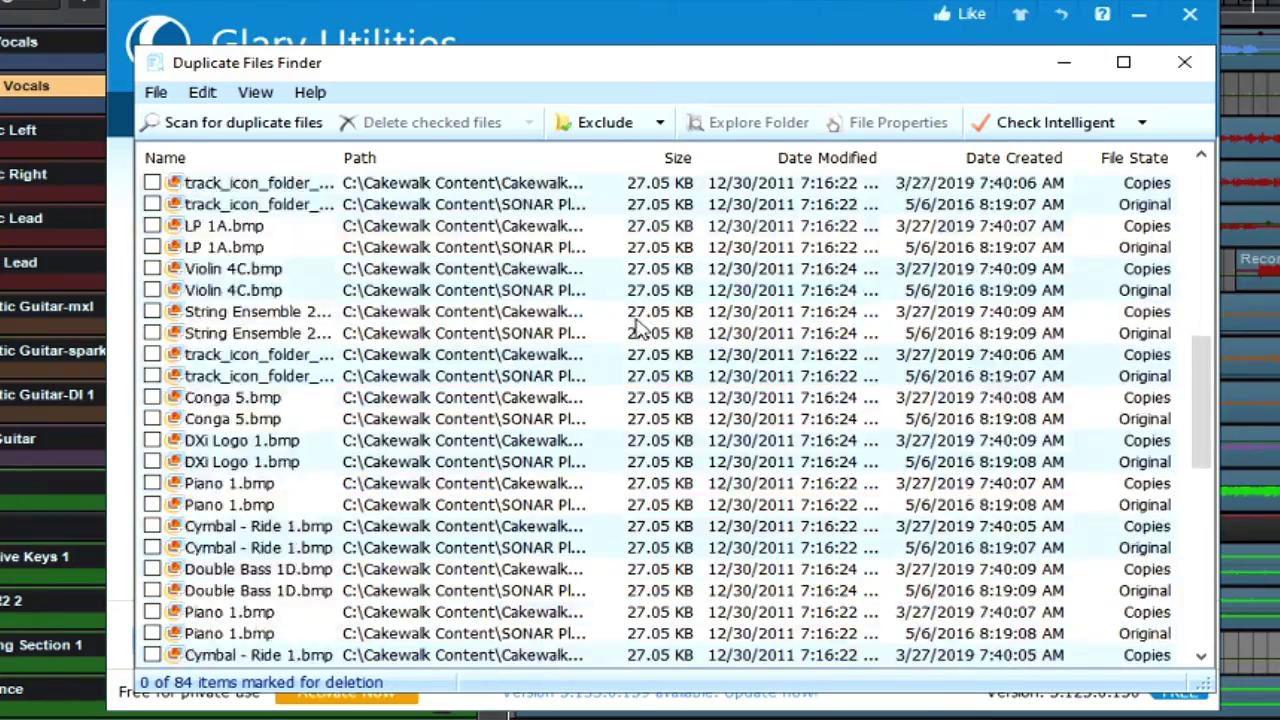
scroll(620, 370, up, 17)
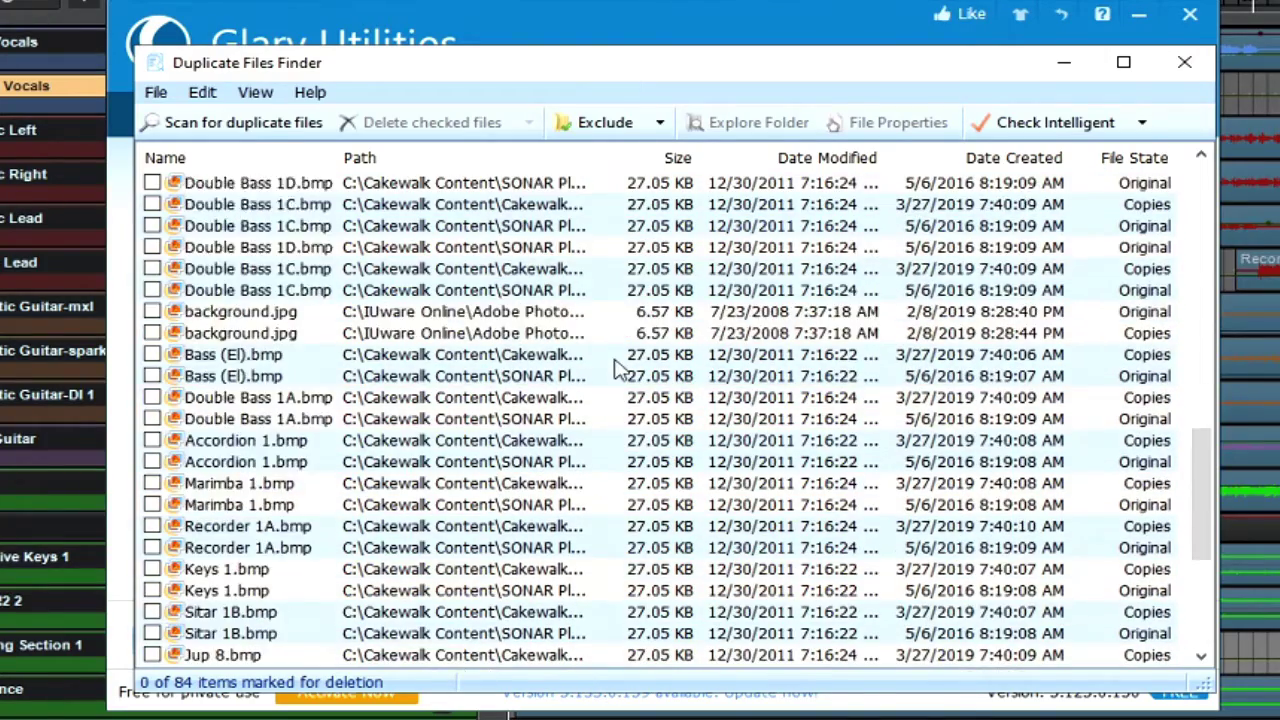
scroll(620, 370, up, 3)
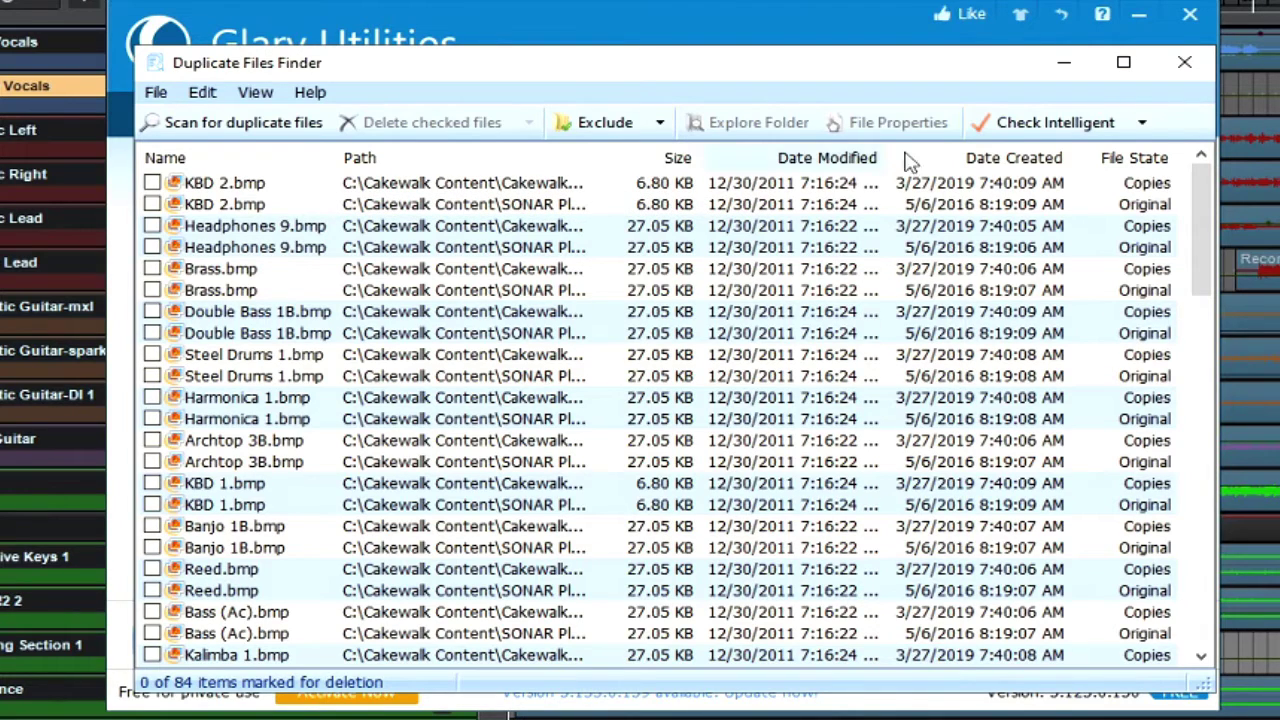
- Mark the SONAR Platinum originals using Check Intelligent followed by Check Invert
click(1075, 128)
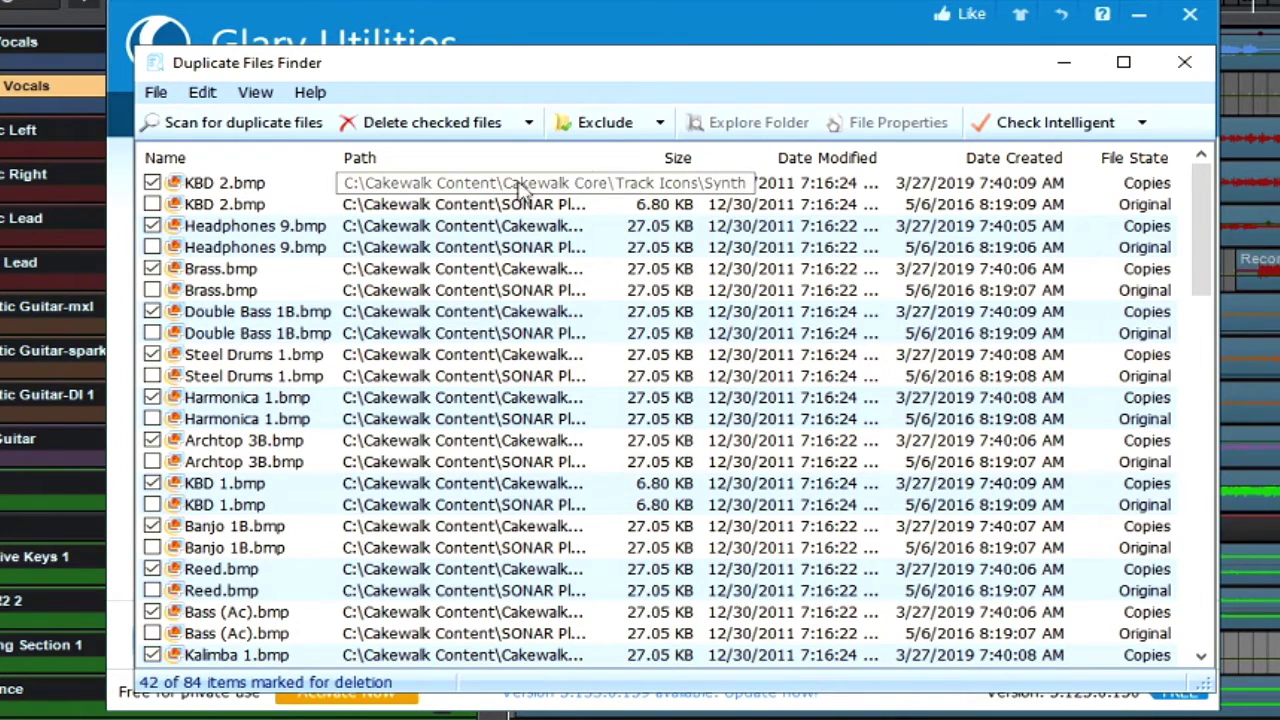
click(1142, 124)
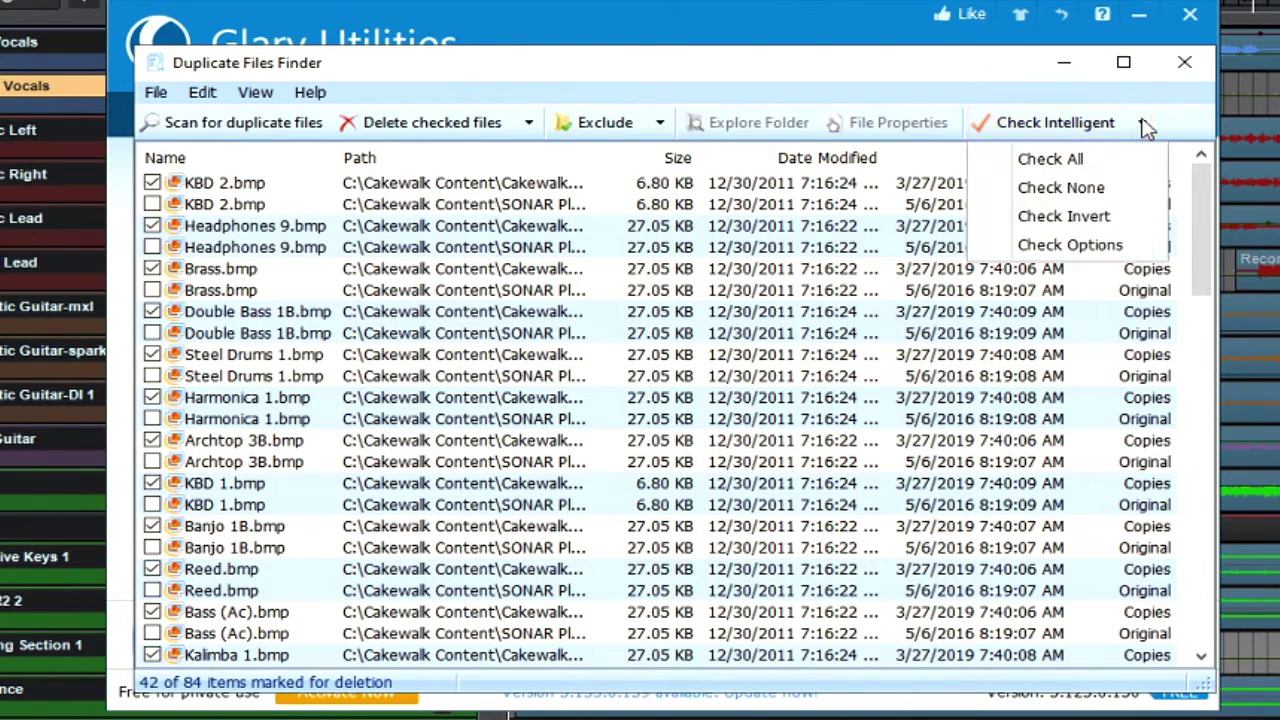
click(1086, 216)
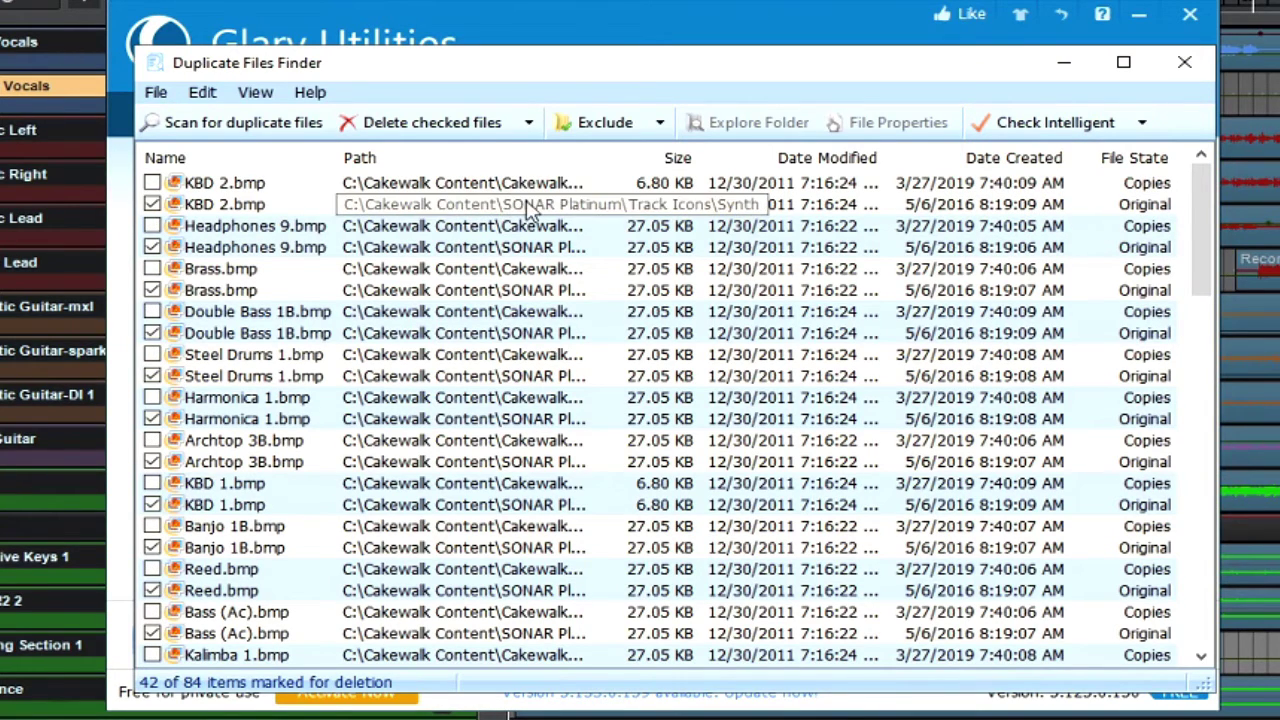
- Recycle the 42 checked duplicate files, confirming the deletion with Yes
scroll(360, 260, down, 5)
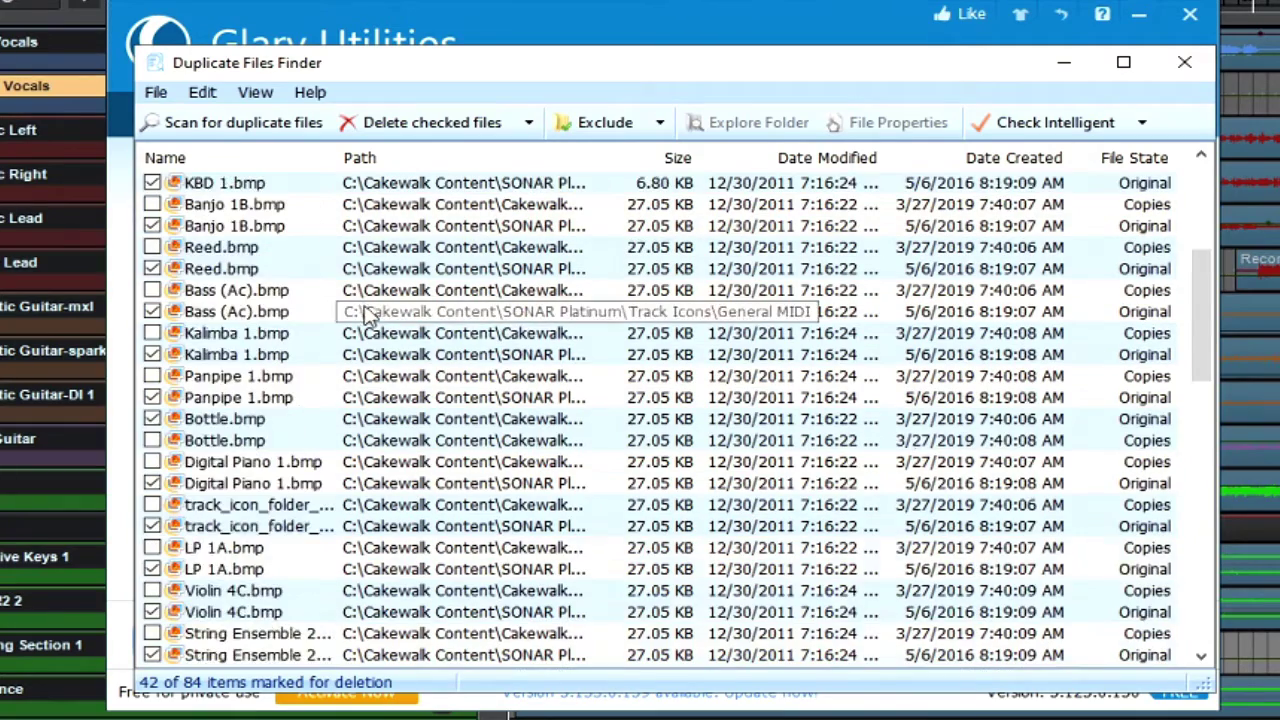
scroll(368, 313, down, 10)
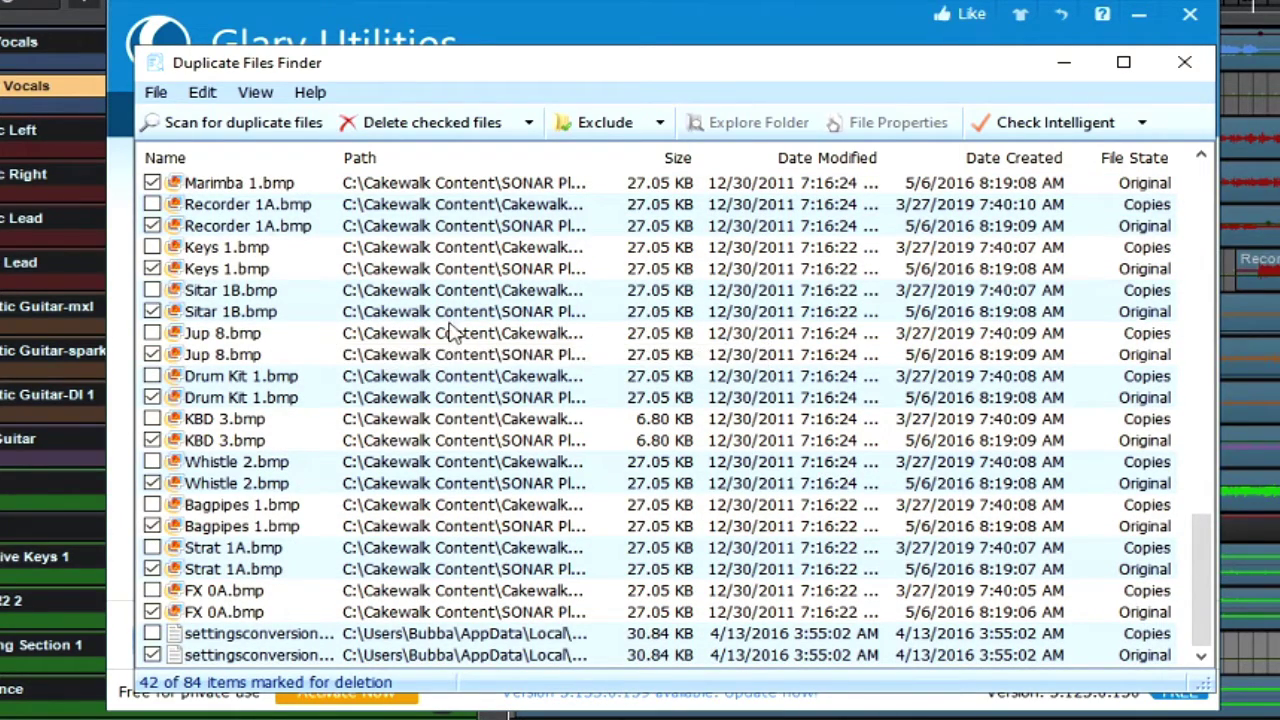
click(418, 133)
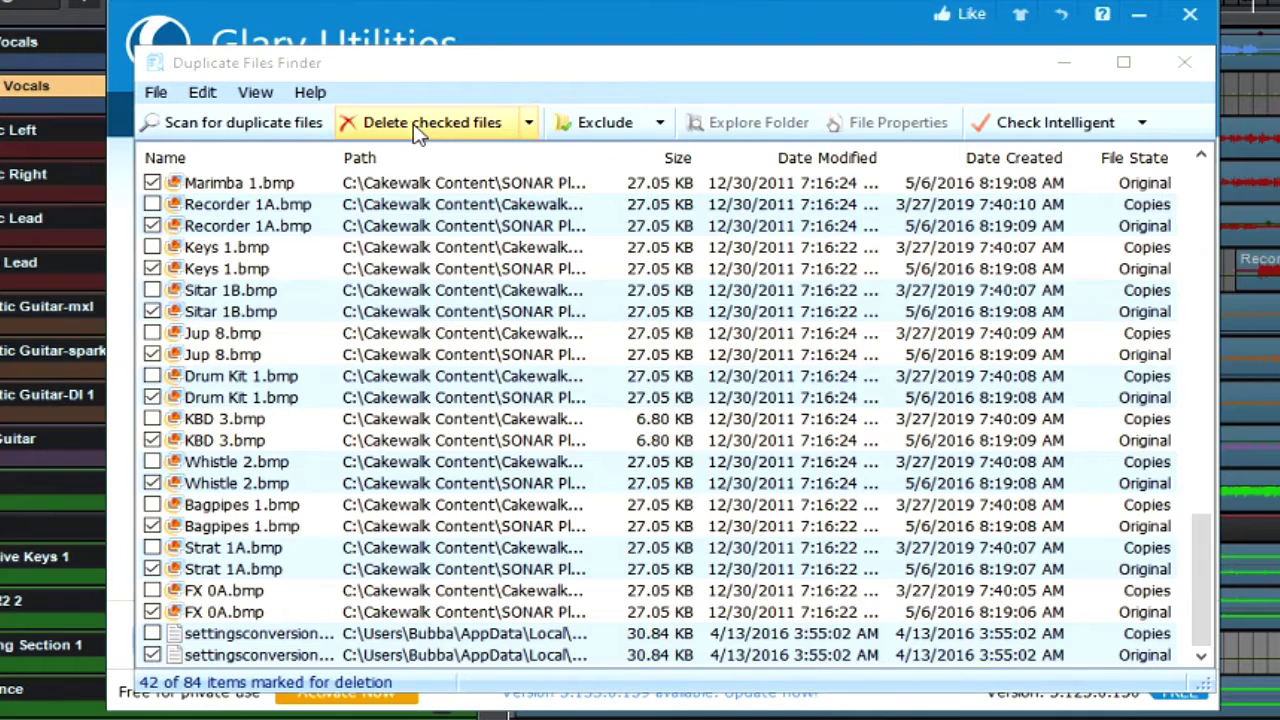
click(866, 391)
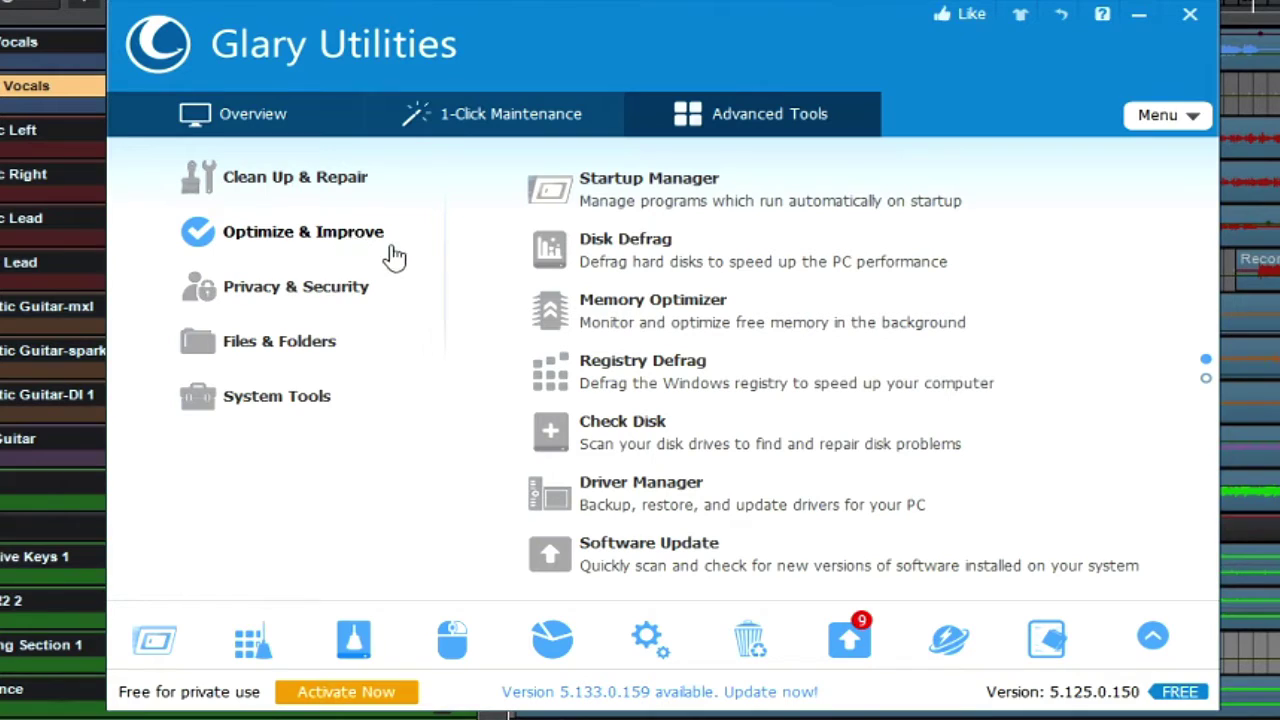
- Browse the Privacy & Security, Files & Folders and System Tools categories, then check for software updates
click(285, 289)
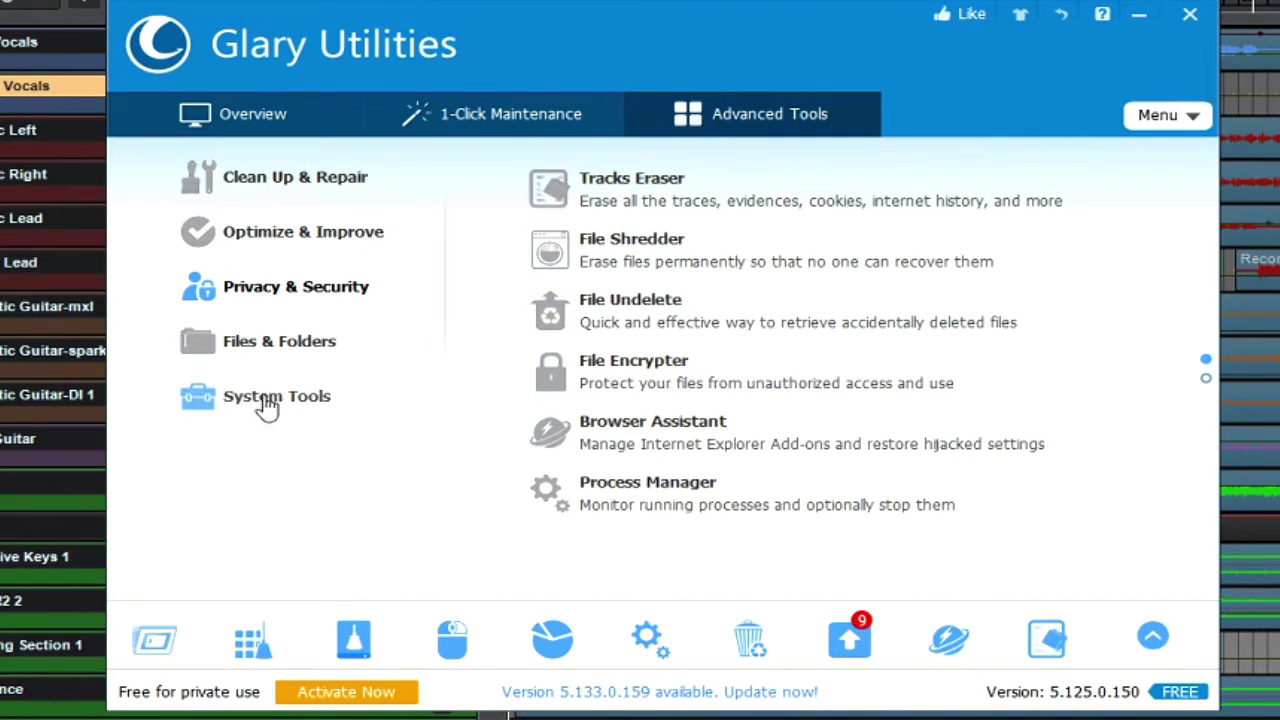
click(267, 358)
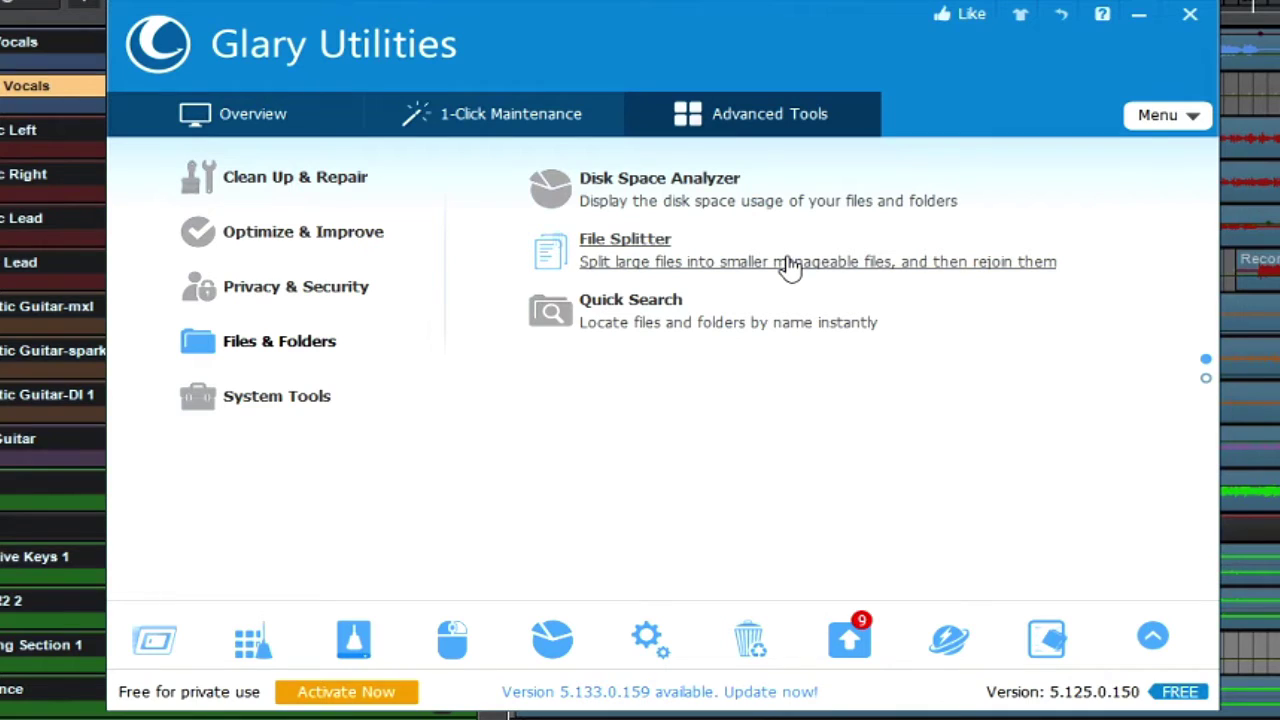
click(300, 397)
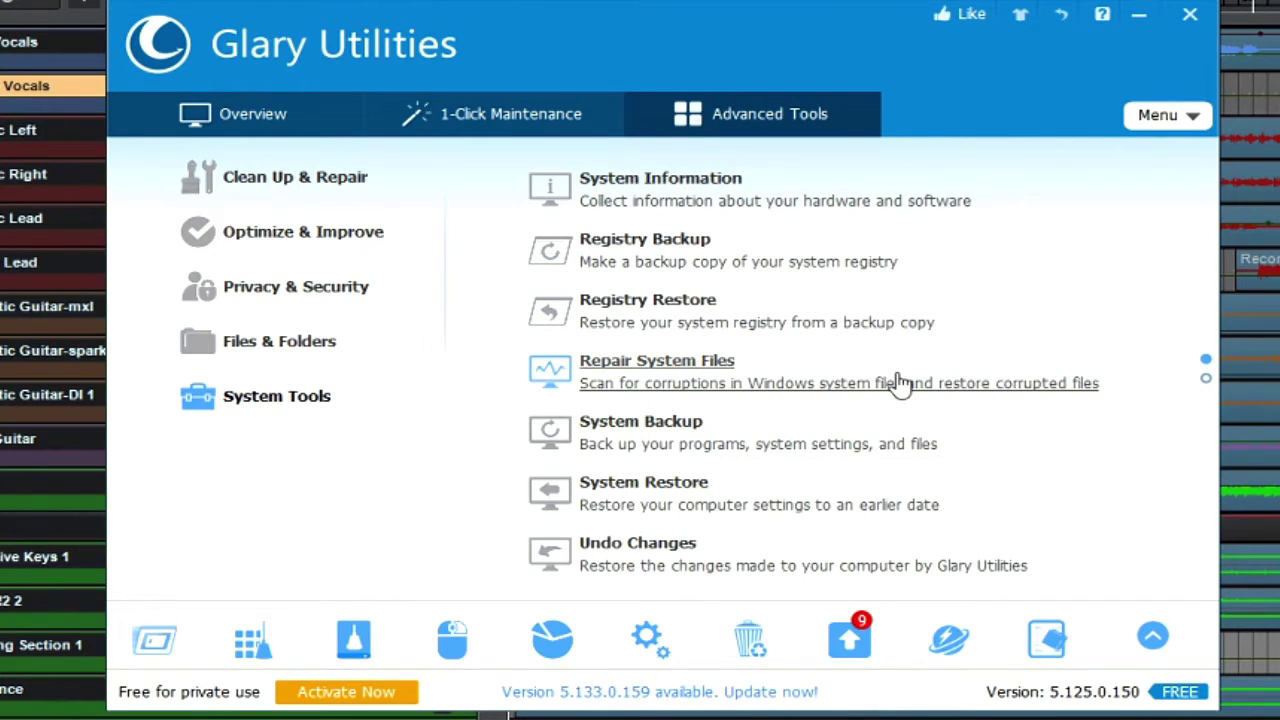
click(852, 645)
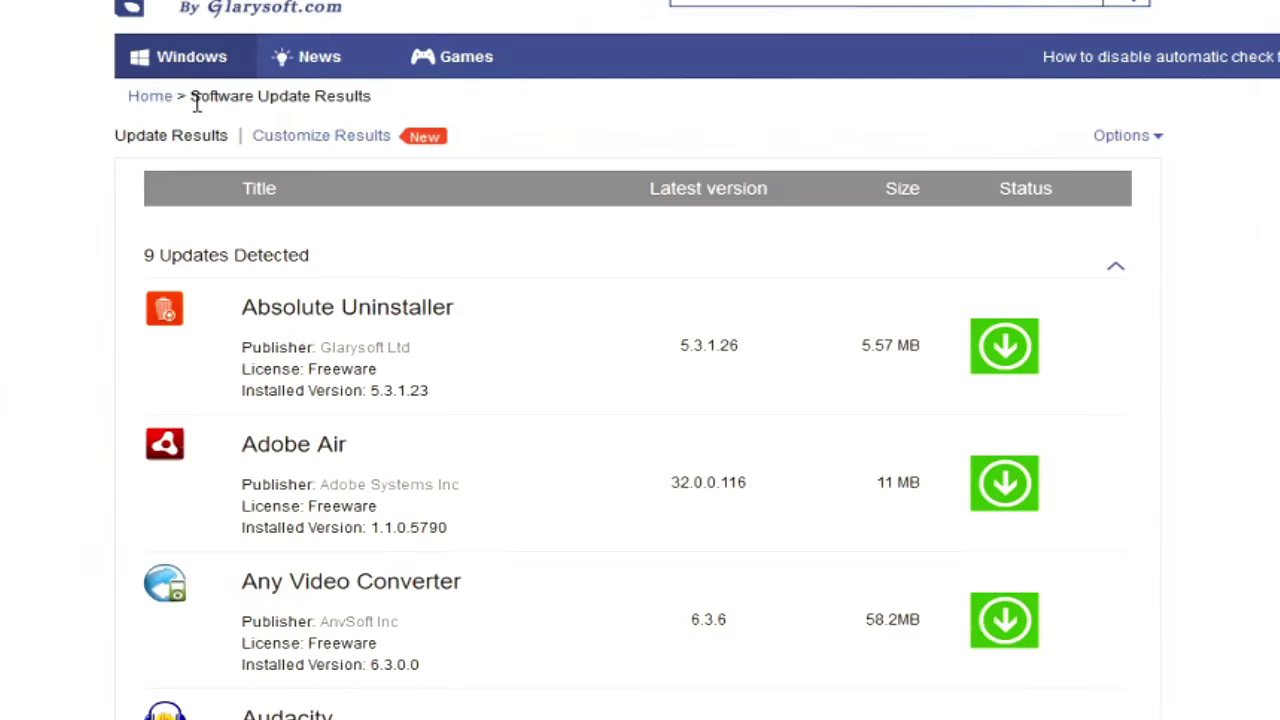
- Scroll through the 9 detected software updates in Glarysoft Software Update
scroll(686, 434, down, 3)
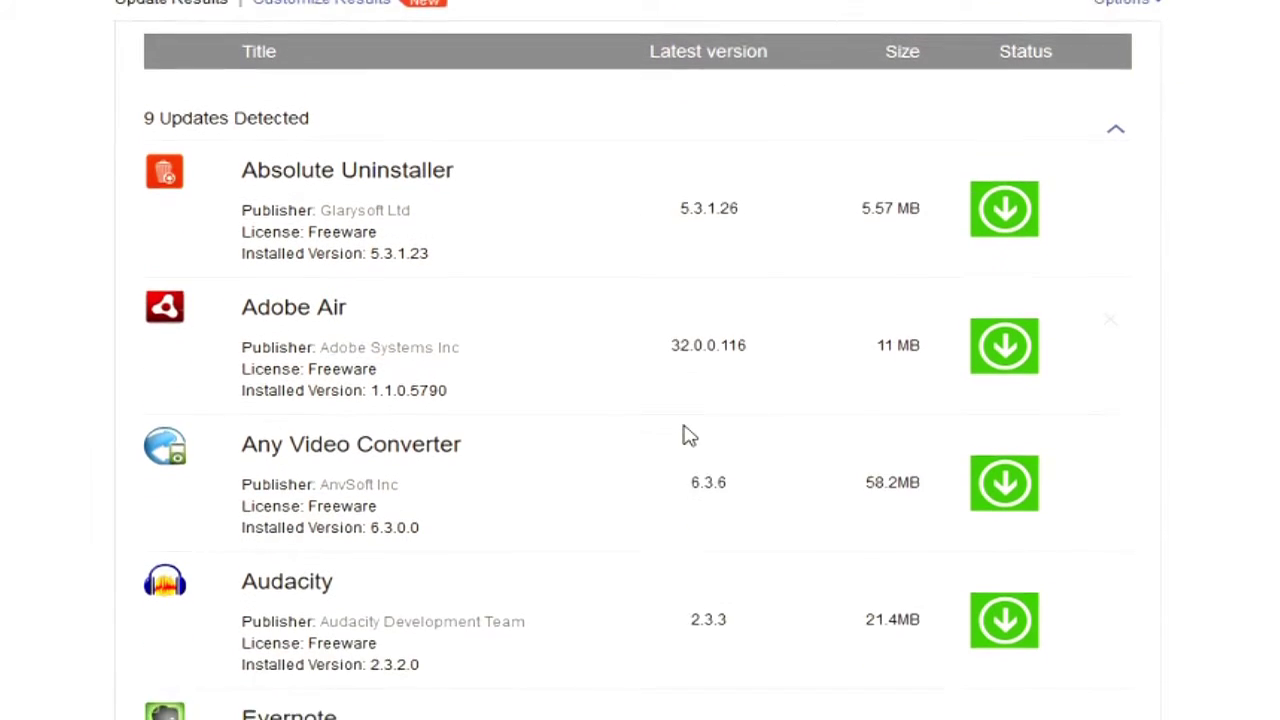
scroll(686, 434, down, 4)
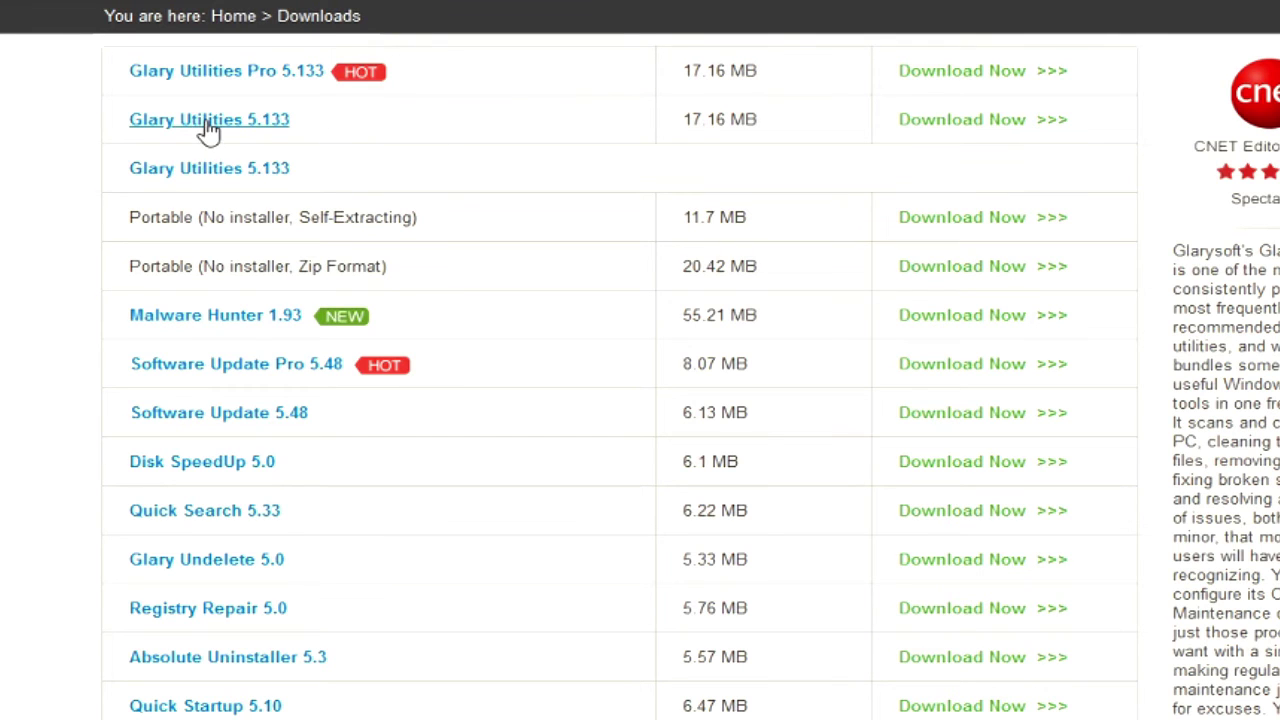
scroll(215, 160, down, 3)
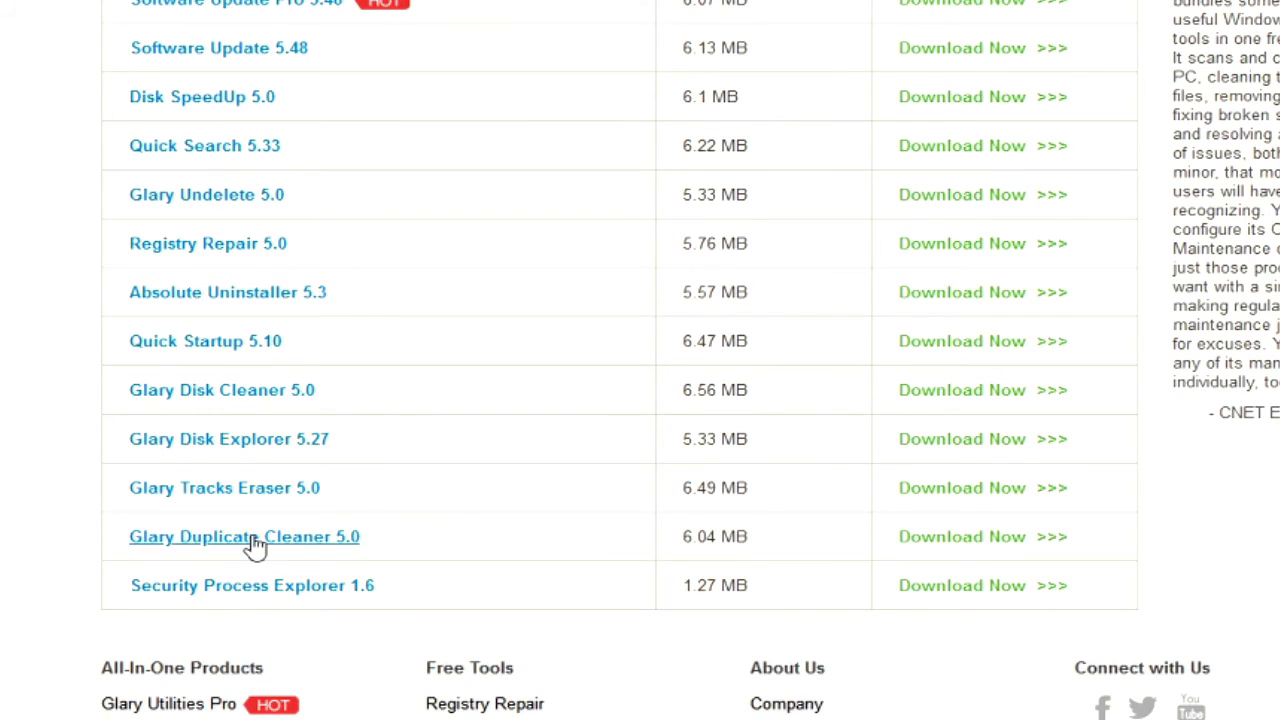
scroll(256, 545, up, 4)
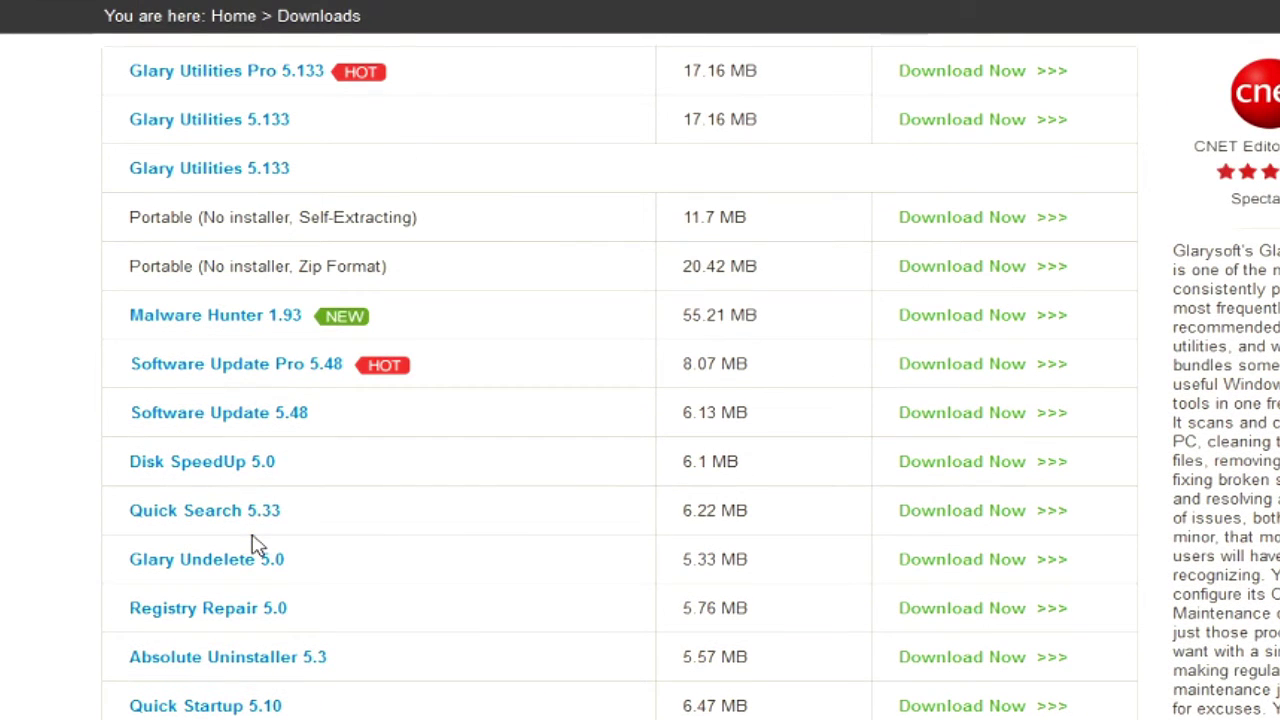